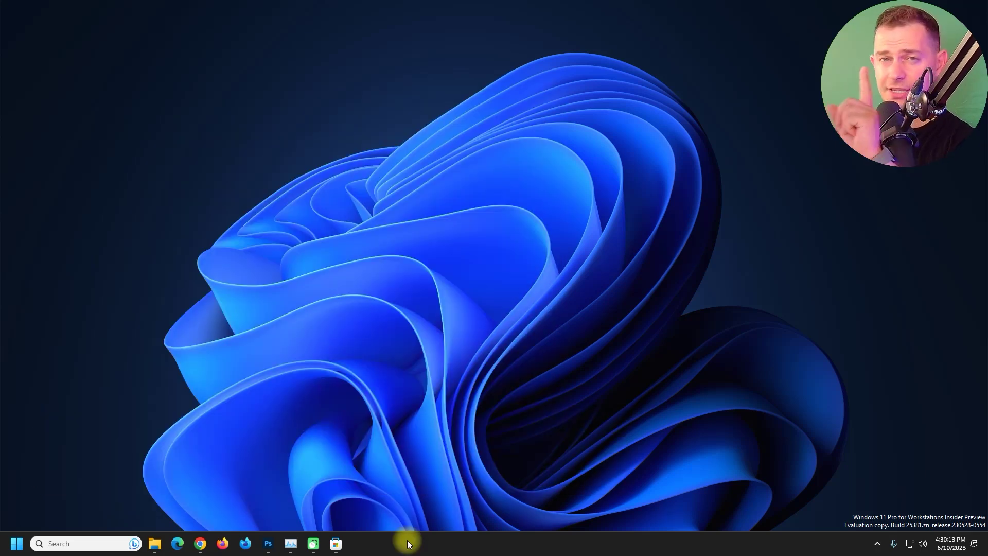
Highlight the 'Before you begin' heading and the 16 GB recommended RAM requirement.
right_click(409, 542)
left_click_drag(212, 206, 318, 208)
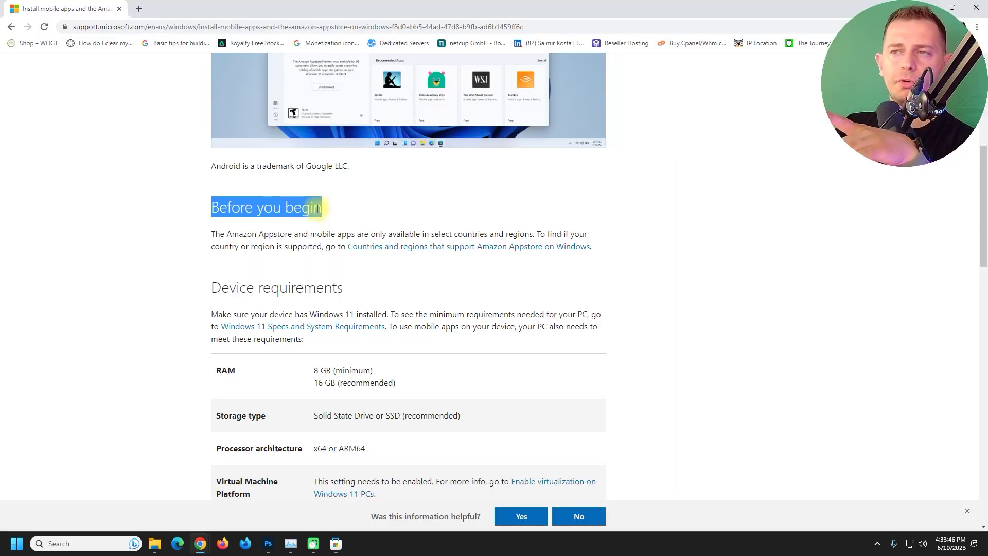
left_click(370, 259)
scroll(336, 210, "down", 3)
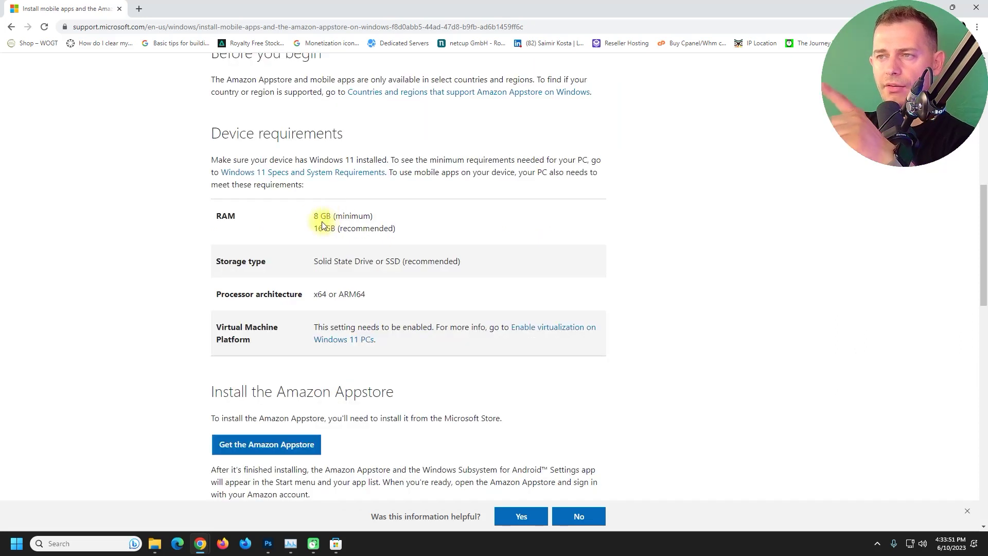
left_click_drag(308, 214, 337, 216)
left_click(315, 227)
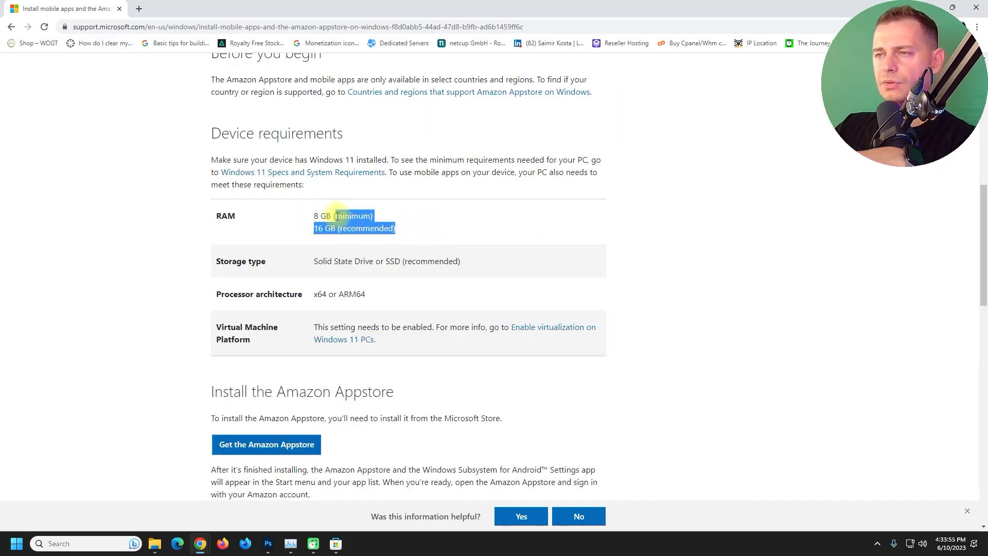
left_click(408, 226)
left_click_drag(408, 227, 319, 230)
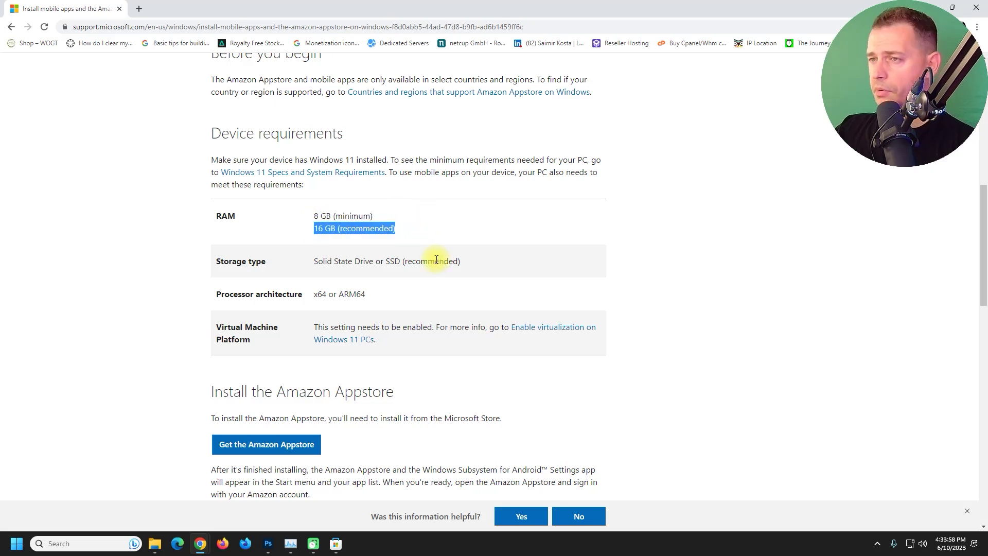
Highlight the SSD storage requirement and the x64 processor architecture requirement.
scroll(360, 242, "down", 1)
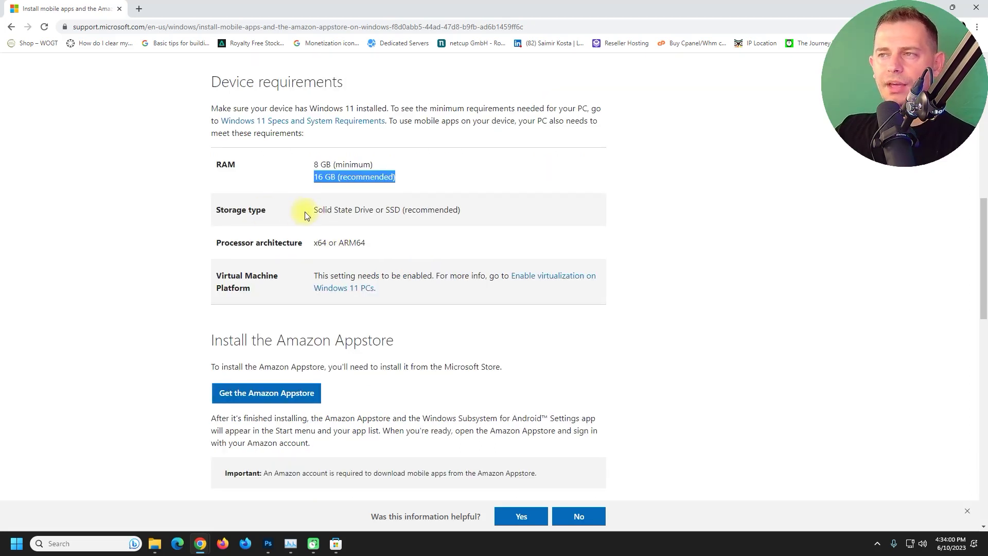
left_click_drag(312, 210, 412, 206)
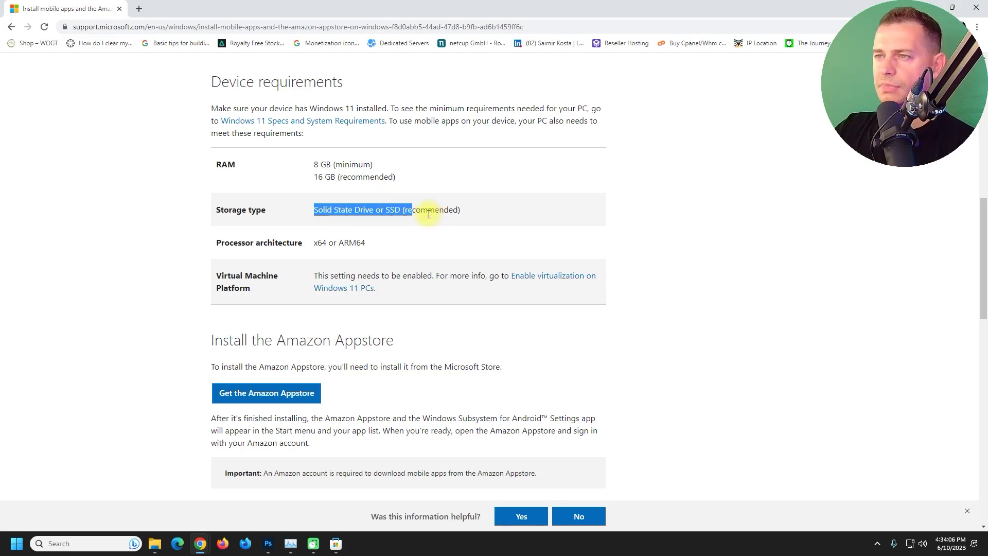
left_click(475, 208)
left_click_drag(473, 212, 403, 202)
left_click_drag(369, 242, 315, 241)
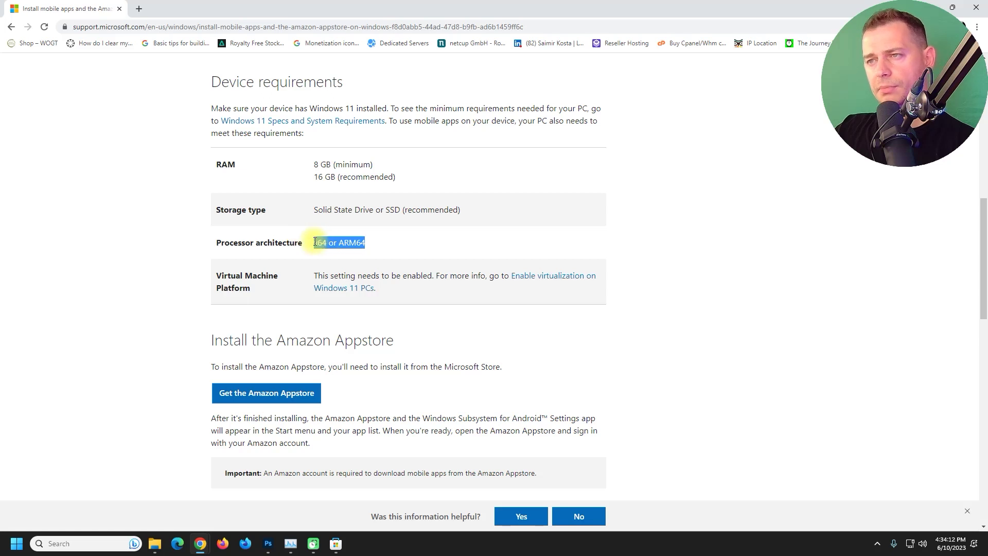
double_click(320, 242)
scroll(272, 177, "down", 2)
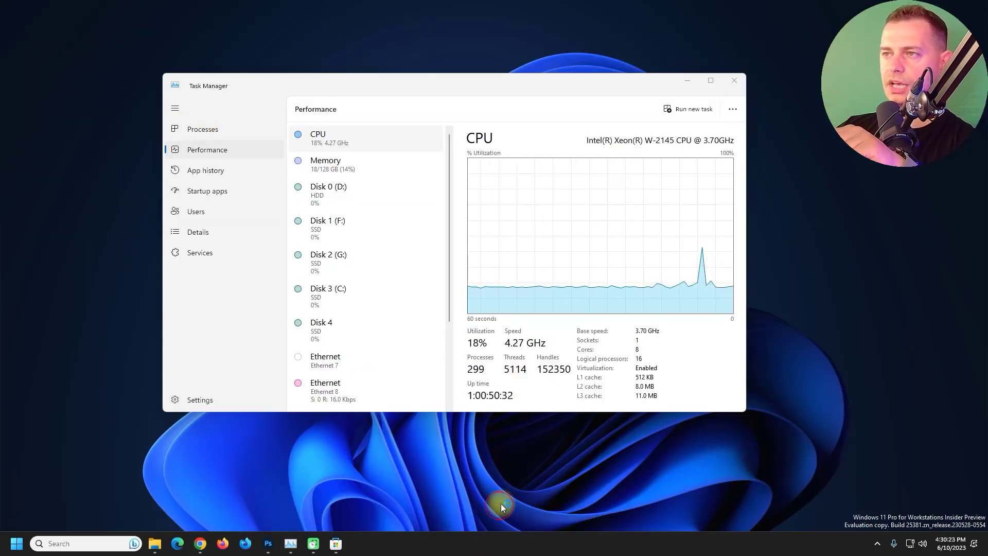
Confirm the CPU performance view shows virtualization Enabled, and widen the Task Manager window.
left_click(210, 138)
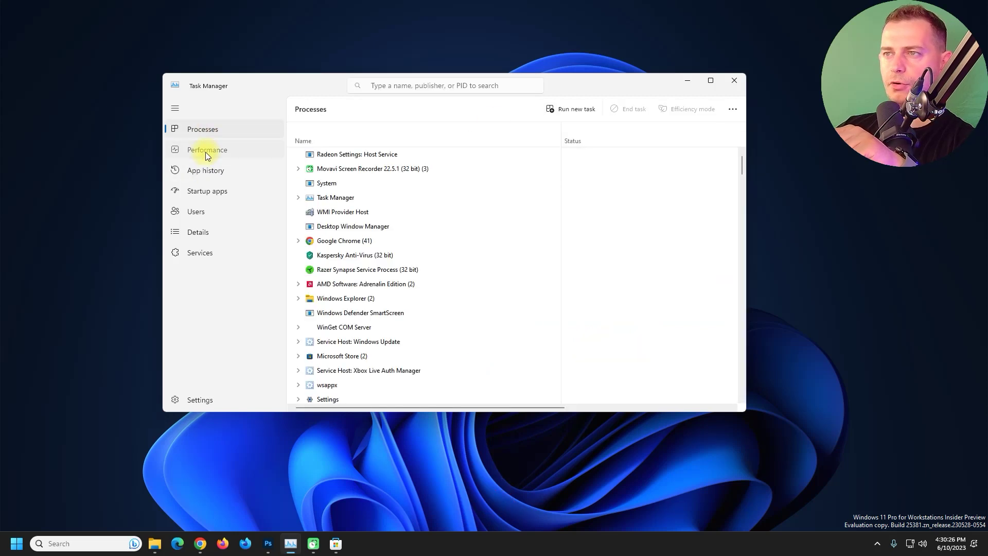
left_click(206, 152)
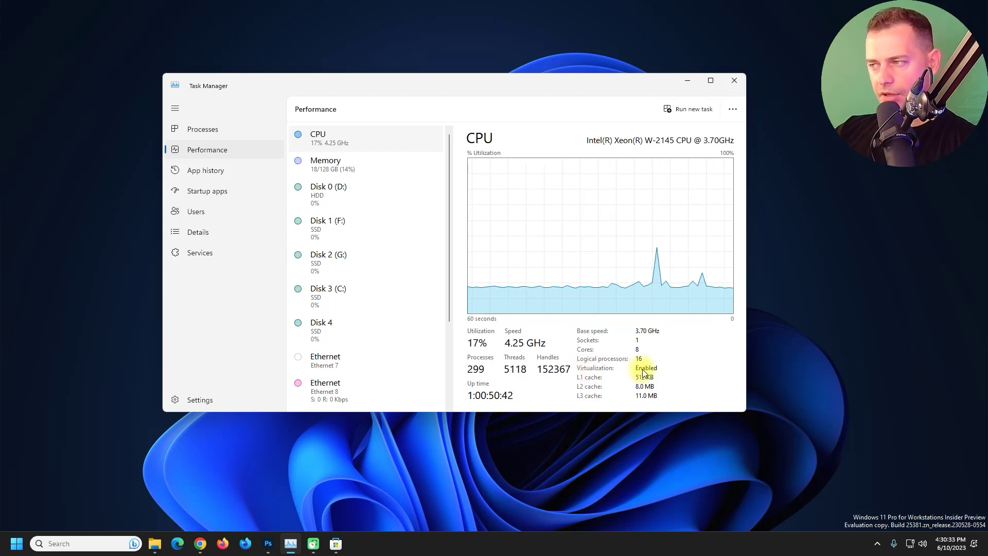
left_click_drag(744, 411, 783, 421)
Bring up the Start menu to search for an app.
key("super")
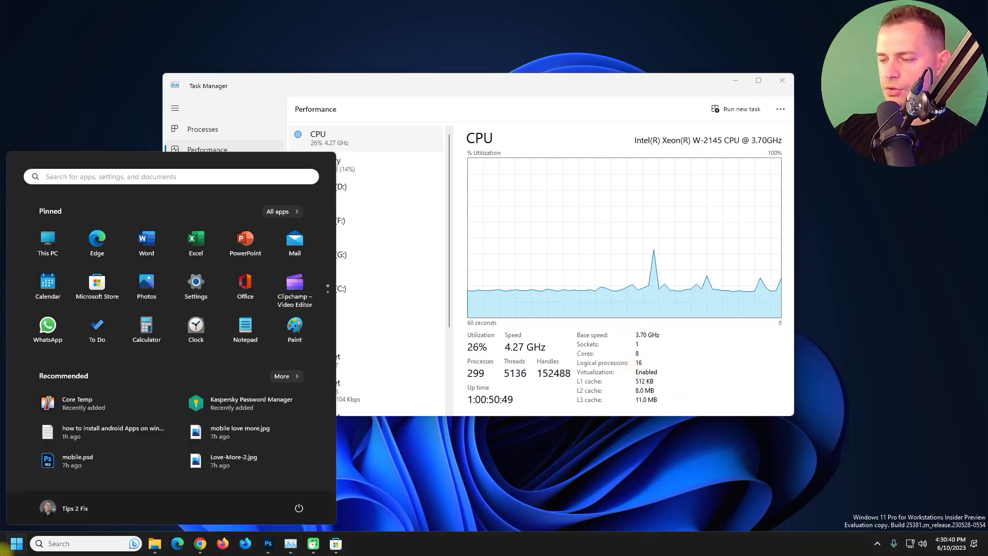
left_click(701, 373)
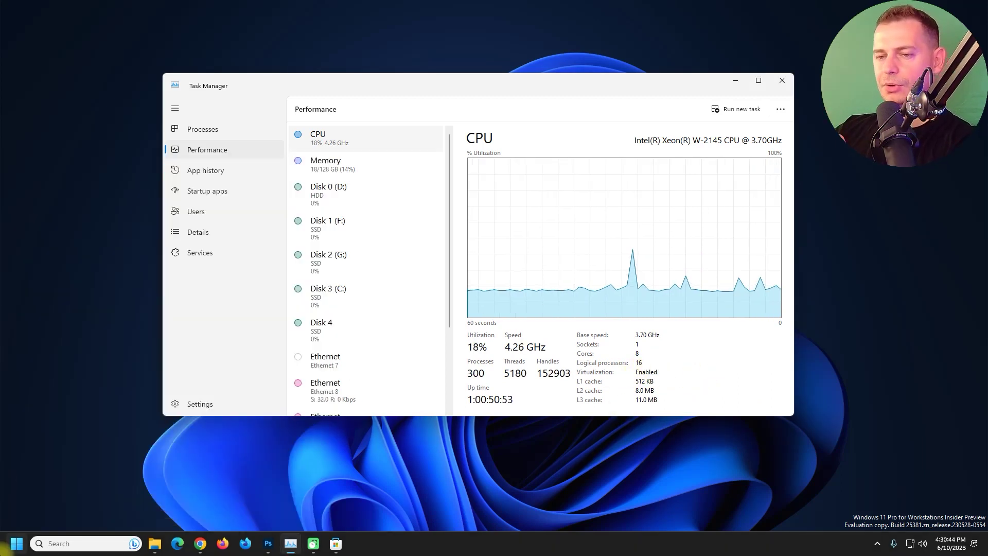
left_click(9, 544)
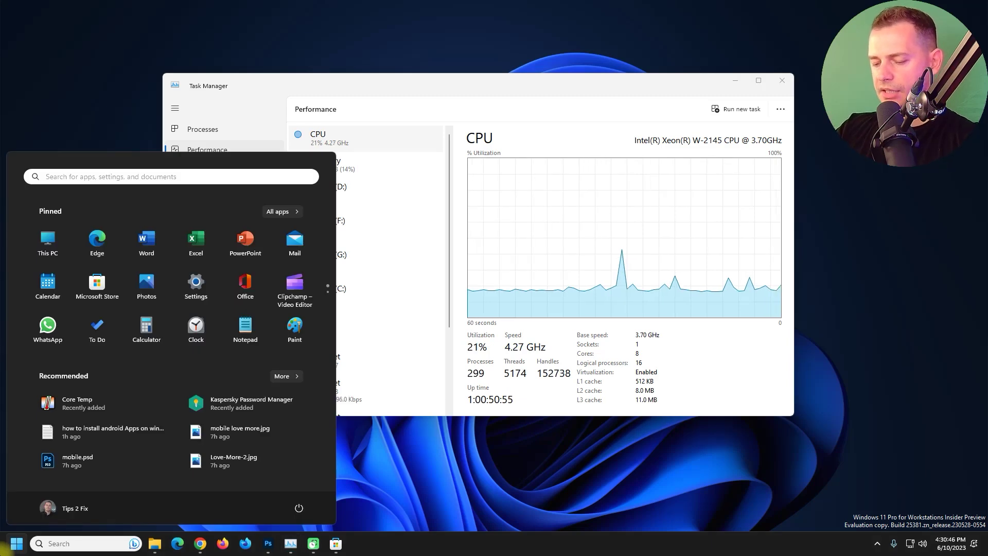
Search 'windows features', tick Virtual Machine Platform and Hyper-V, and apply the changes.
type("windows features")
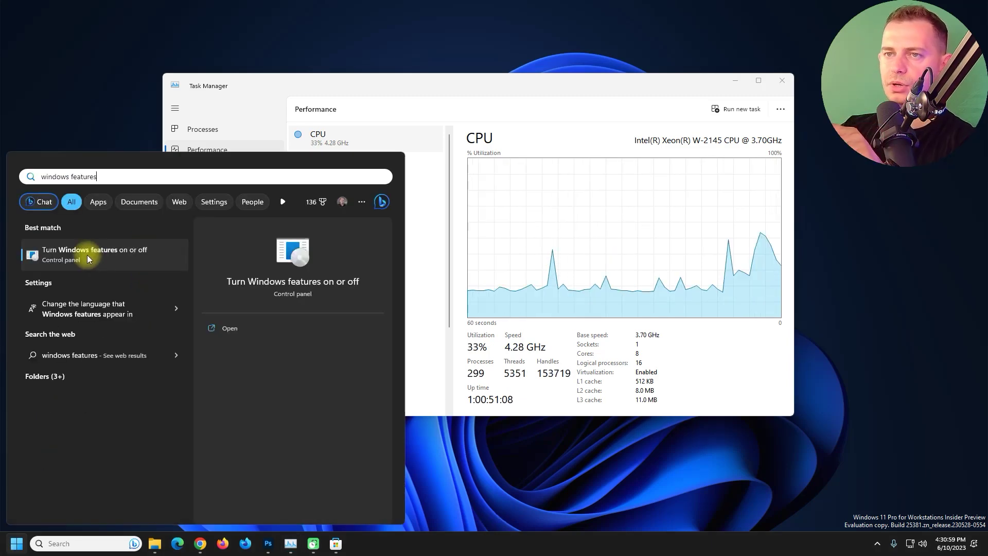
left_click(88, 260)
left_click_drag(497, 169, 496, 120)
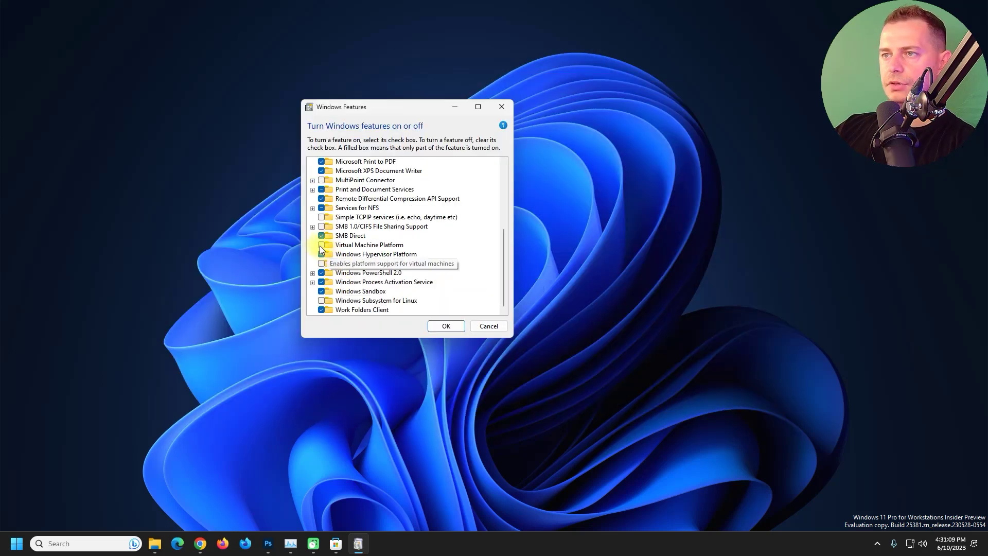
left_click(320, 245)
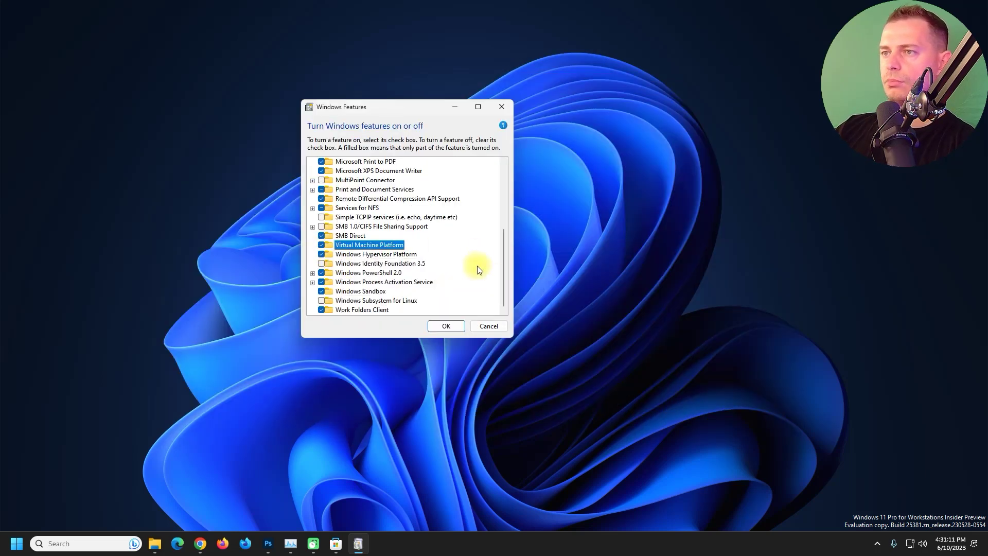
scroll(465, 262, "up", 2)
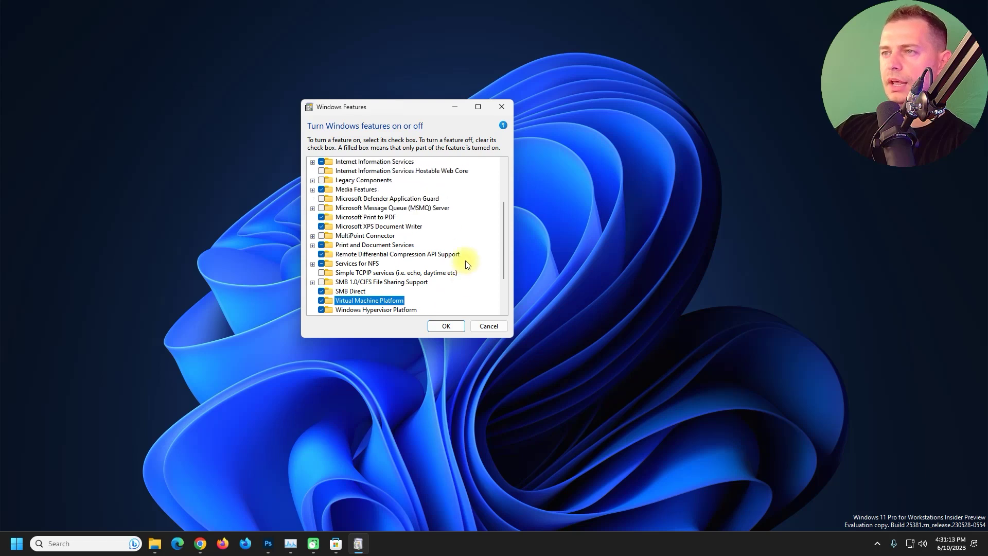
scroll(466, 261, "up", 3)
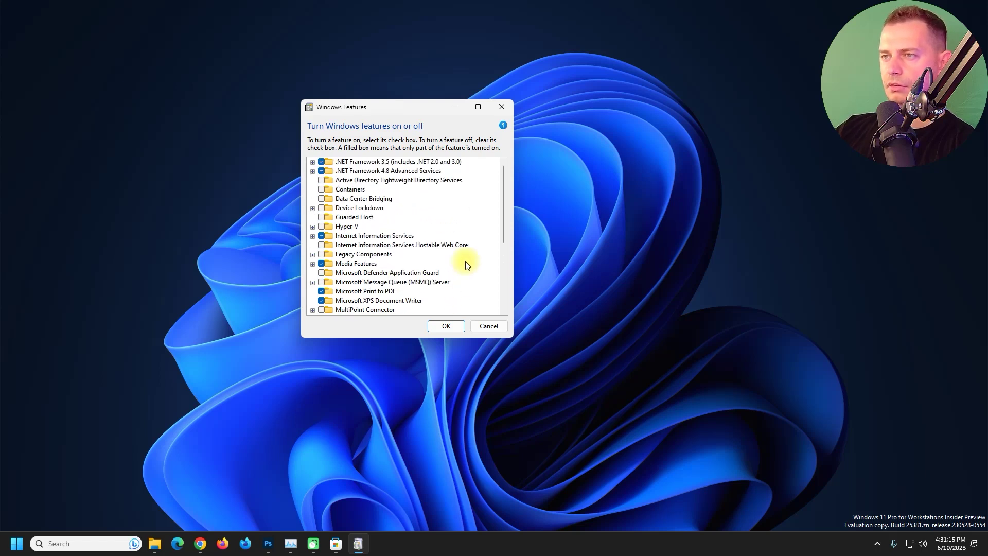
left_click(321, 227)
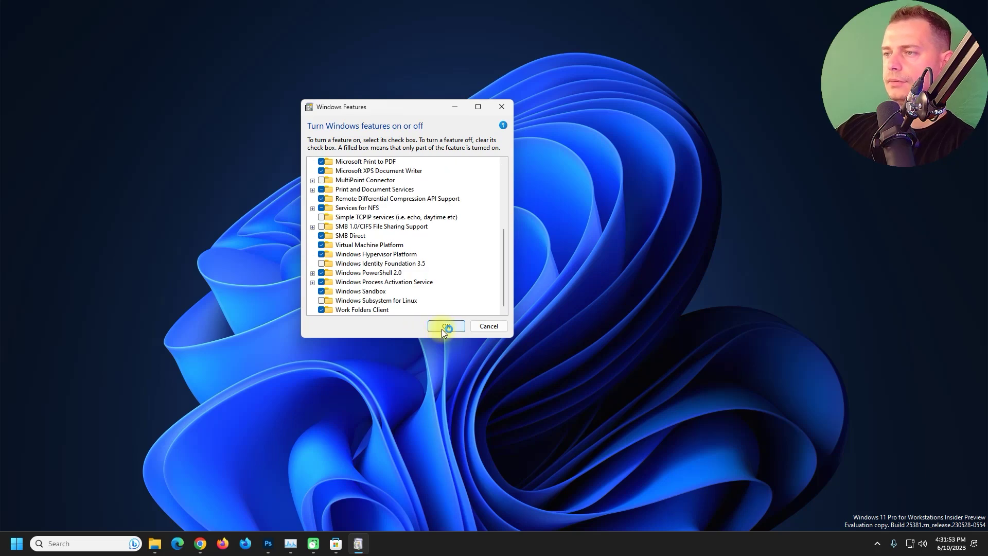
left_click(445, 327)
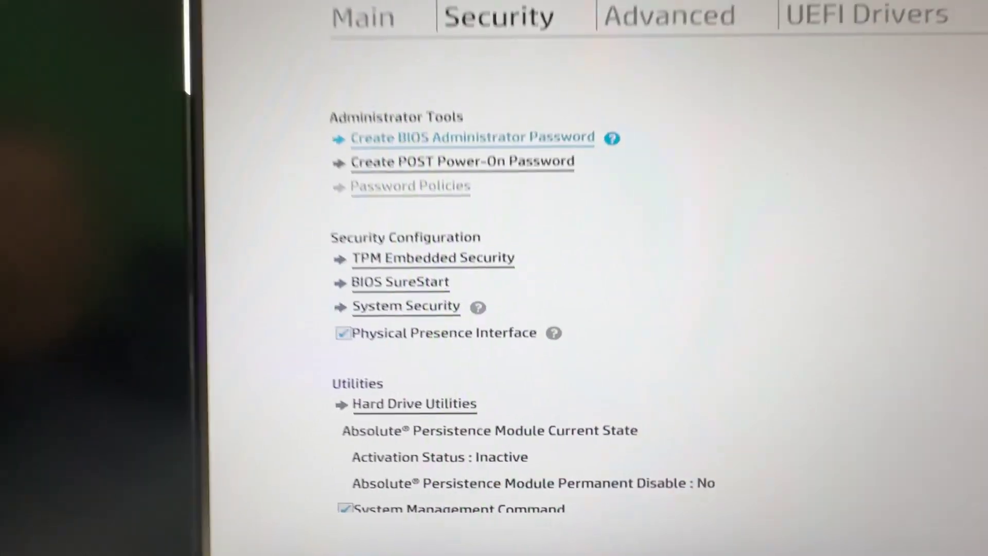
Under System Security, enable VTx, VTd and TXT, then exit choosing to save changes.
key("Down")
key("Down")
key("Down")
key("Down")
key("Down")
key("Return")
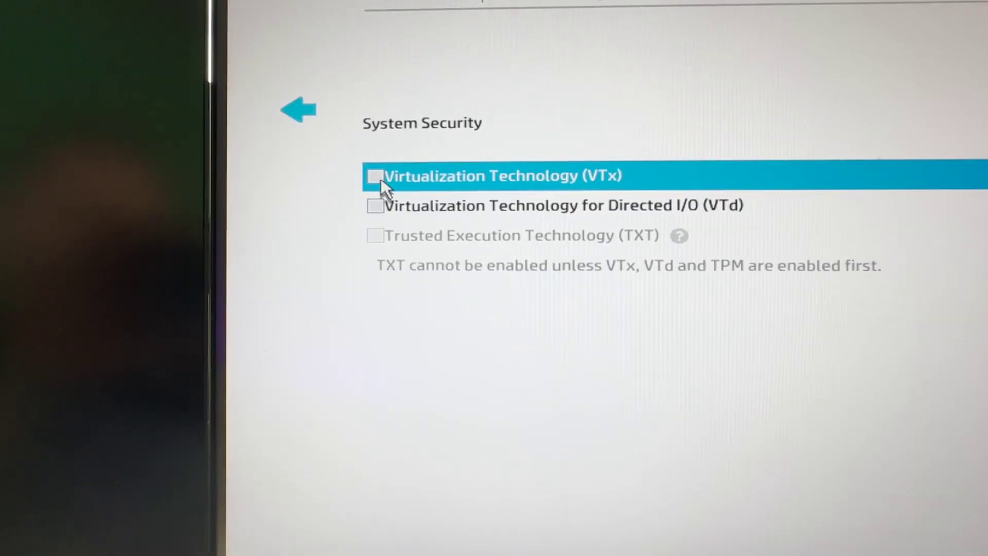
left_click(381, 179)
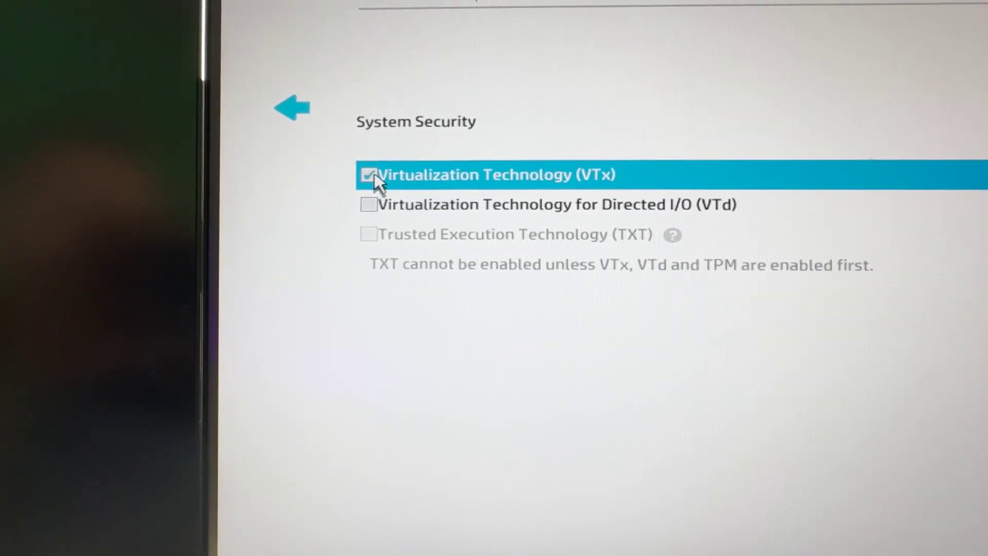
left_click(374, 208)
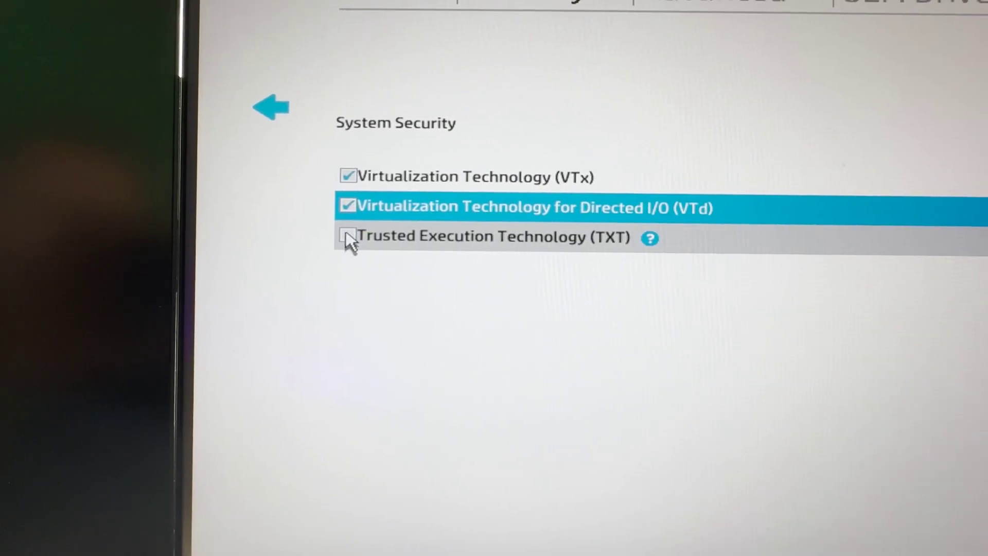
left_click(352, 235)
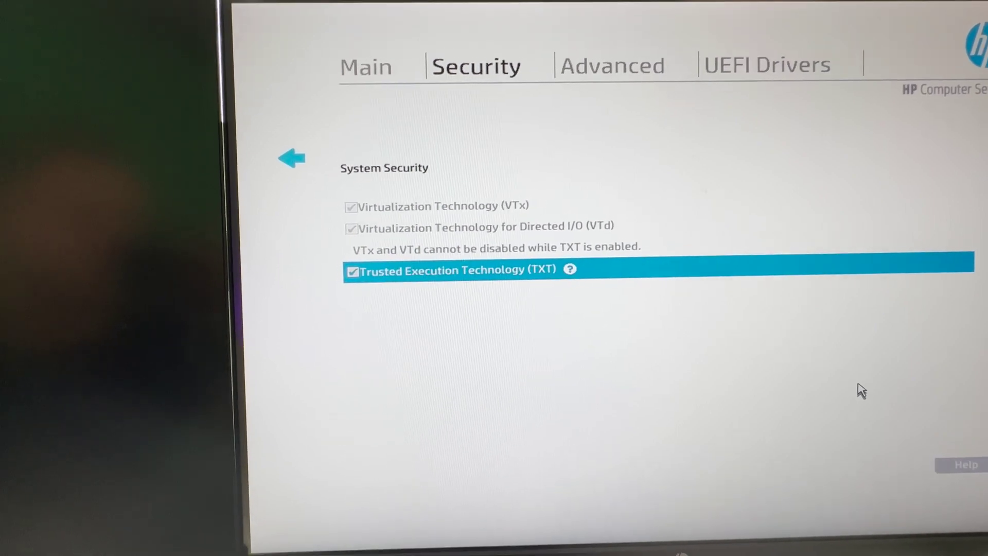
key("Escape")
key("Up")
key("Up")
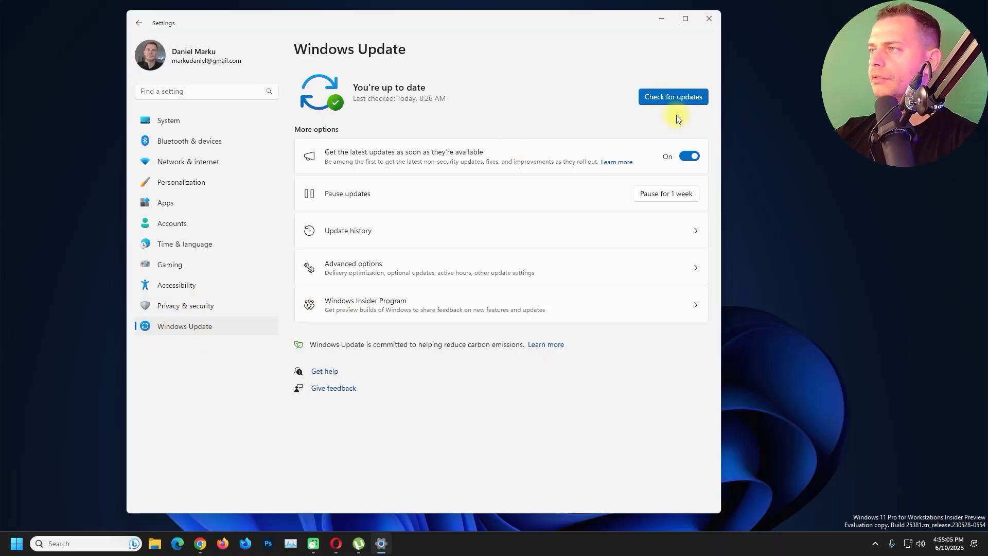
Check for updates, review the Experience version in About, then launch Microsoft Store.
left_click(674, 99)
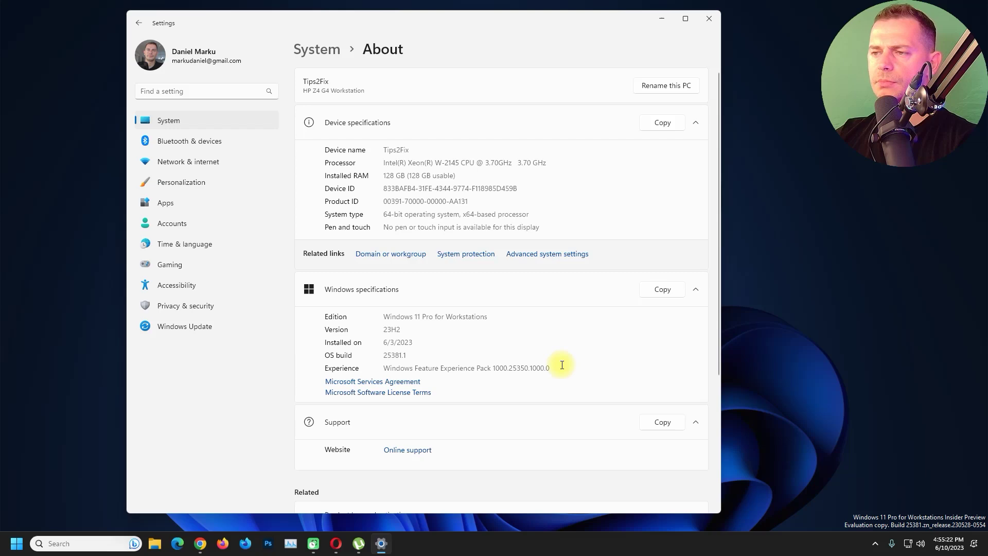
left_click_drag(562, 365, 441, 353)
left_click(448, 354)
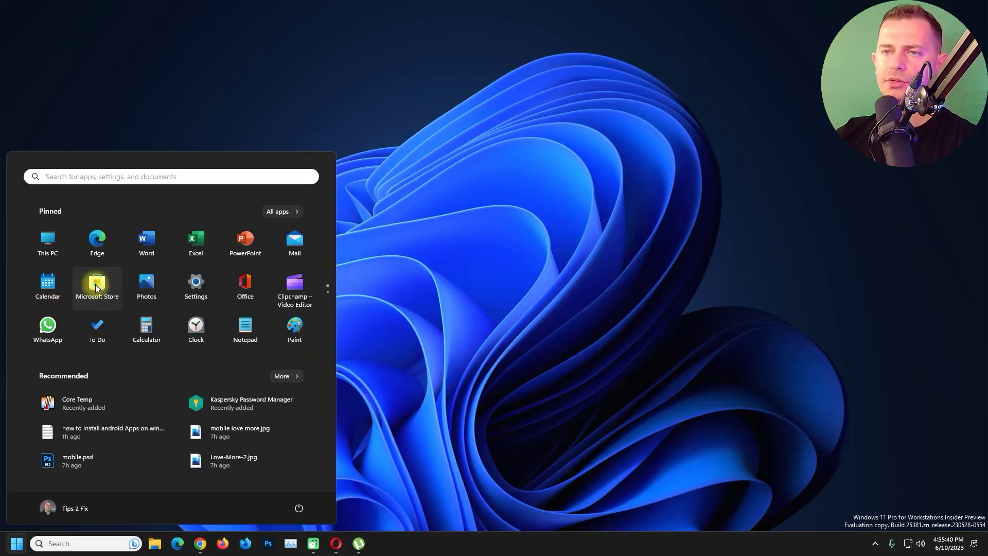
left_click(97, 286)
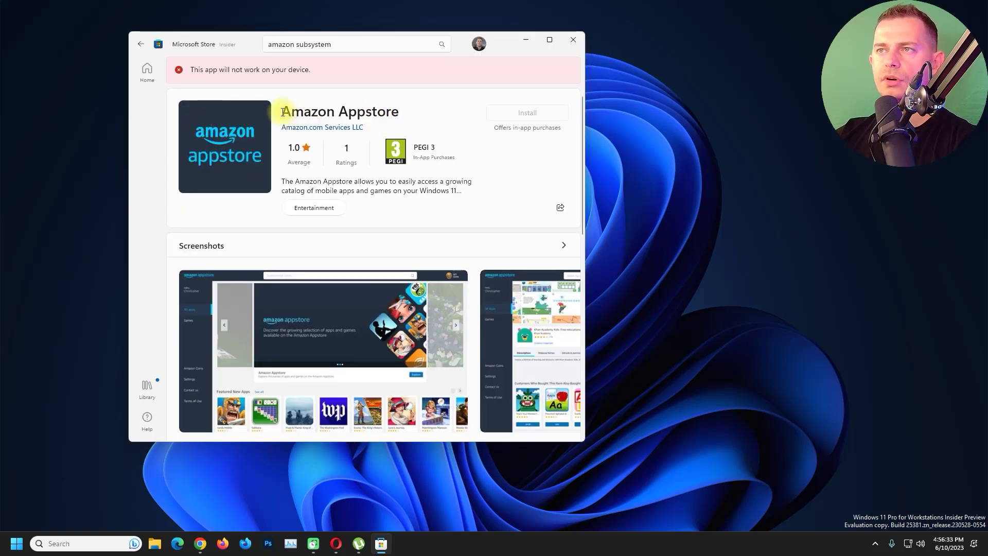
Select the Amazon Appstore title, then view the Library listing 43 app updates.
left_click_drag(284, 112, 445, 116)
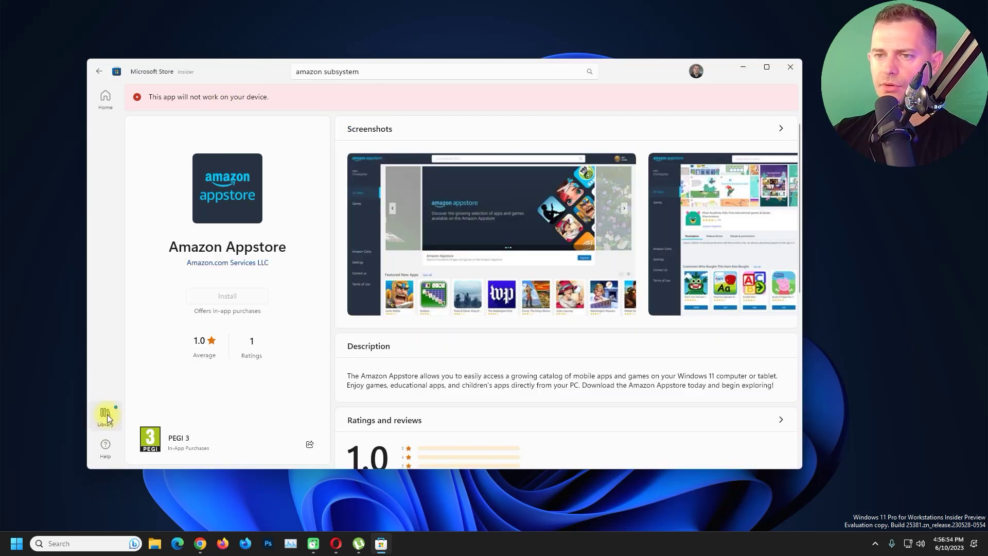
left_click(106, 412)
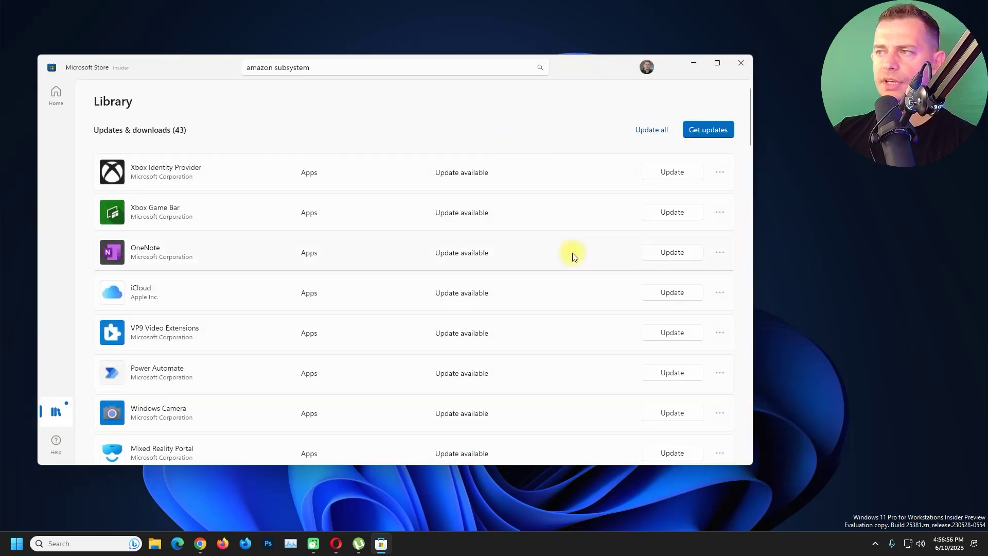
scroll(642, 316, "down", 15)
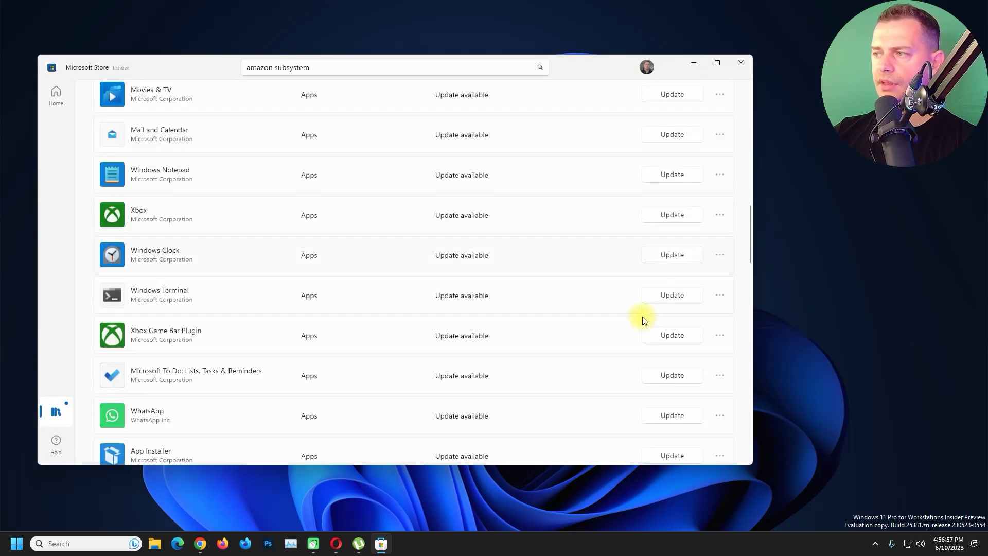
scroll(645, 325, "up", 15)
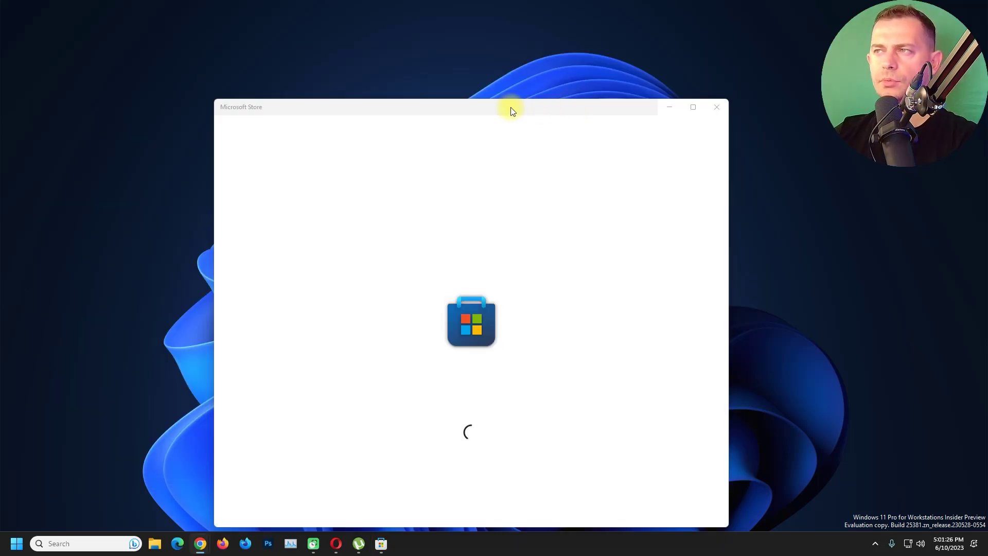
Open the Amazon Appstore listing in the Microsoft Store app from the browser.
left_click_drag(510, 107, 388, 47)
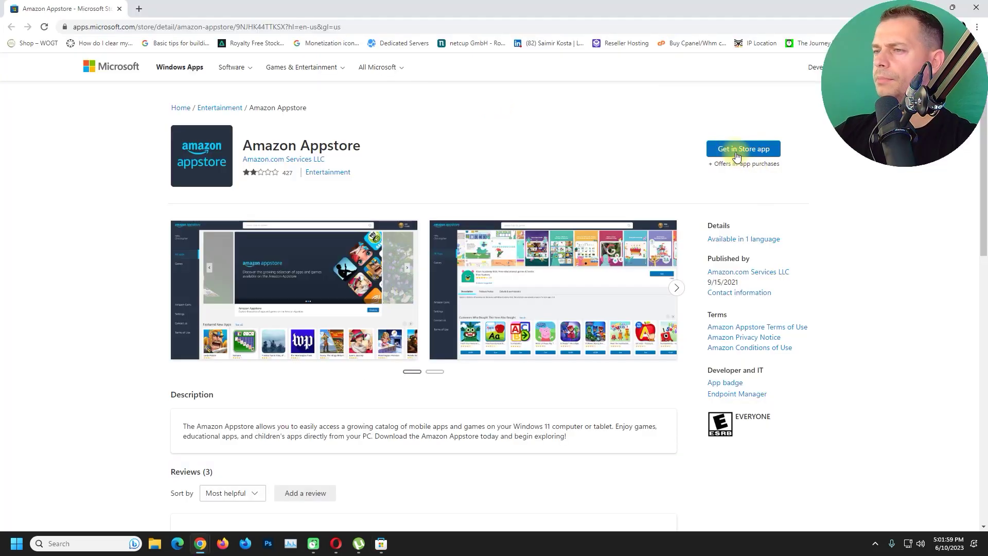
left_click(737, 152)
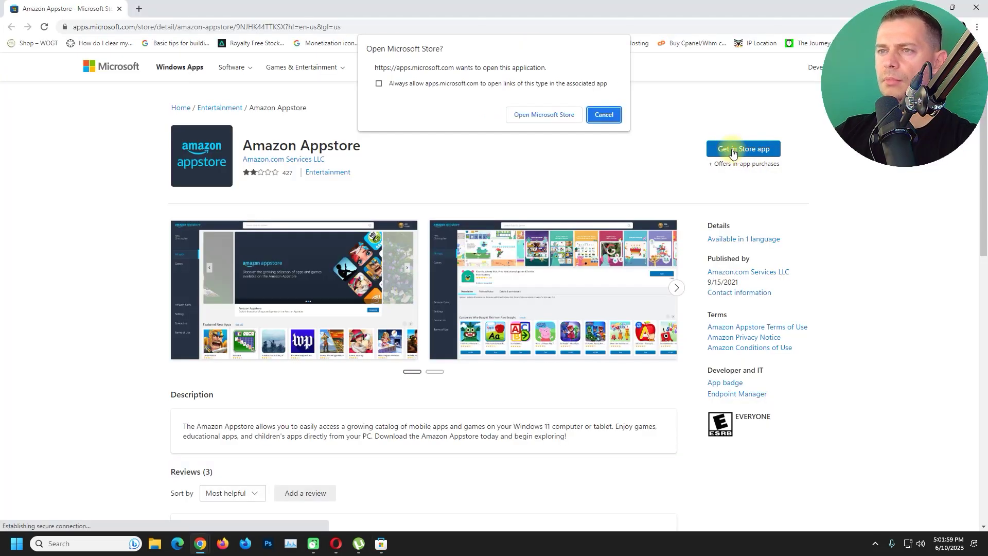
left_click(539, 113)
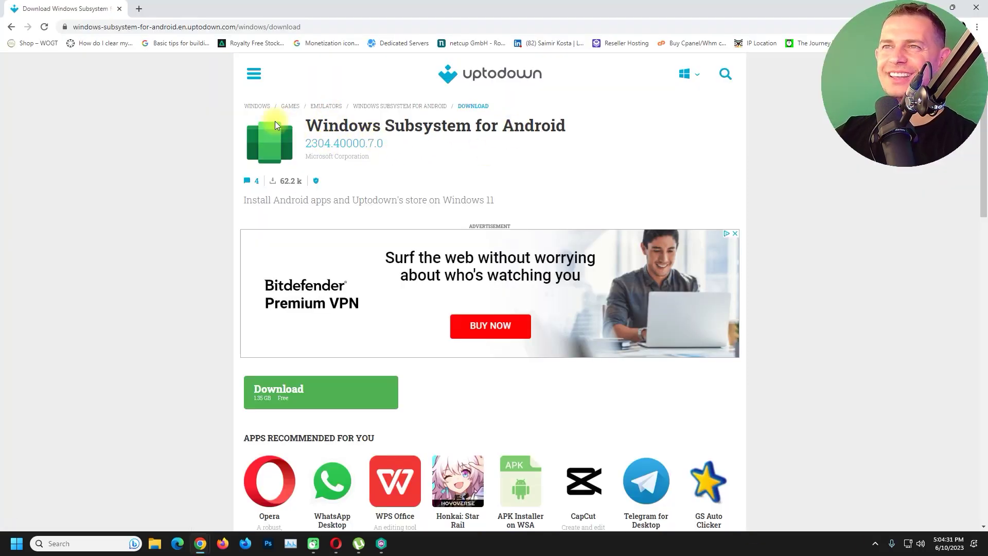
Download Windows Subsystem for Android from uptodown and resize the browser and Store windows.
scroll(119, 199, "down", 5)
scroll(310, 311, "up", 5)
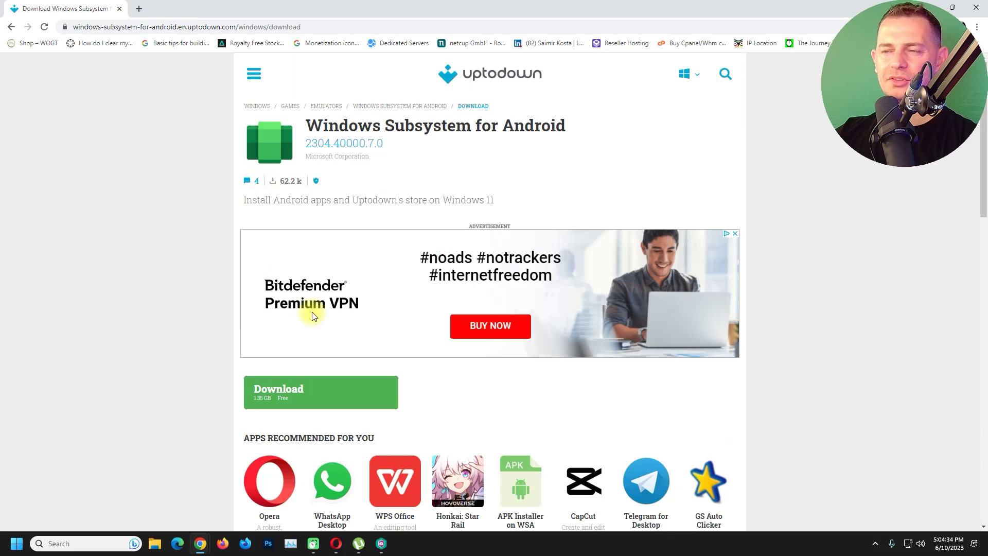
left_click(280, 392)
double_click(479, 22)
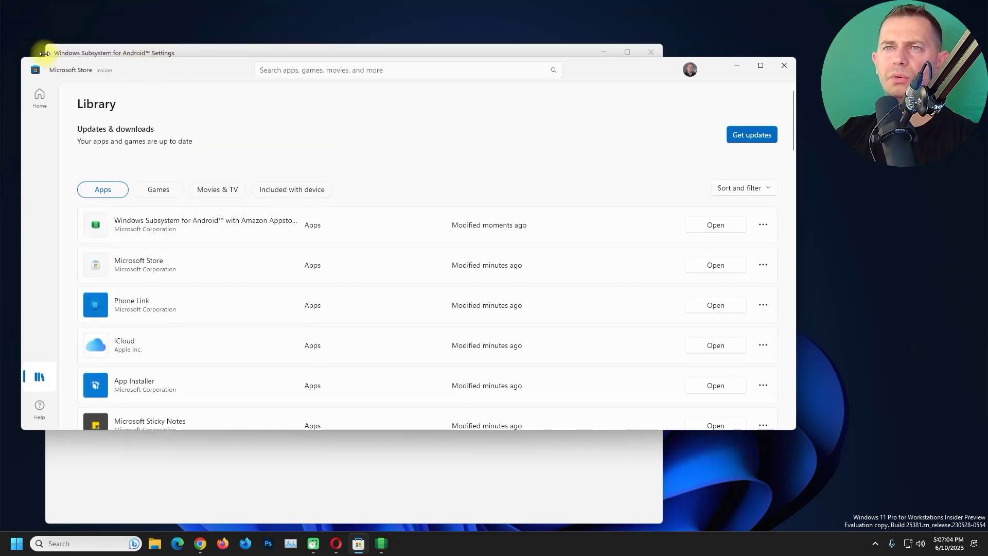
left_click_drag(20, 61, 262, 91)
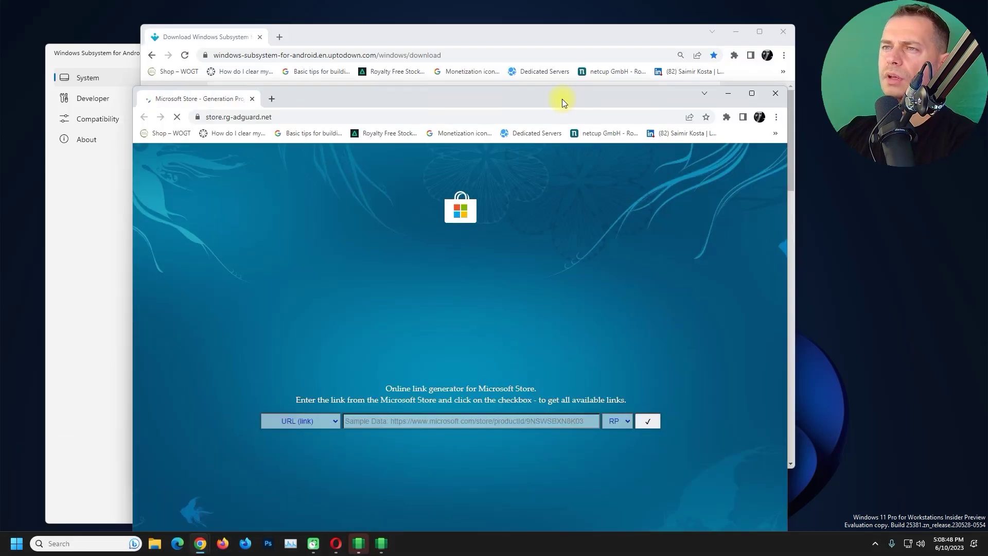
Paste the Amazon Appstore page URL into rg-adguard and generate its download links.
double_click(562, 99)
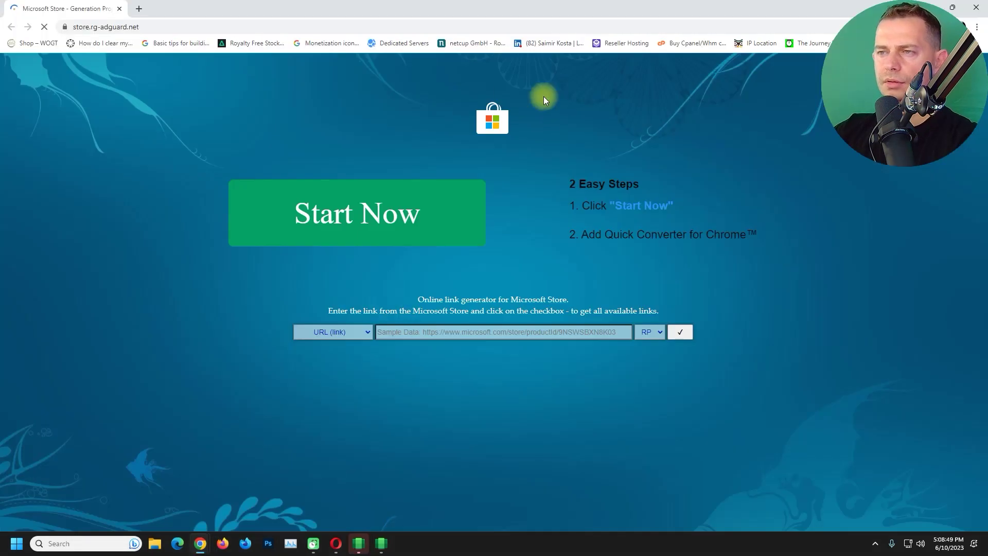
left_click(502, 332)
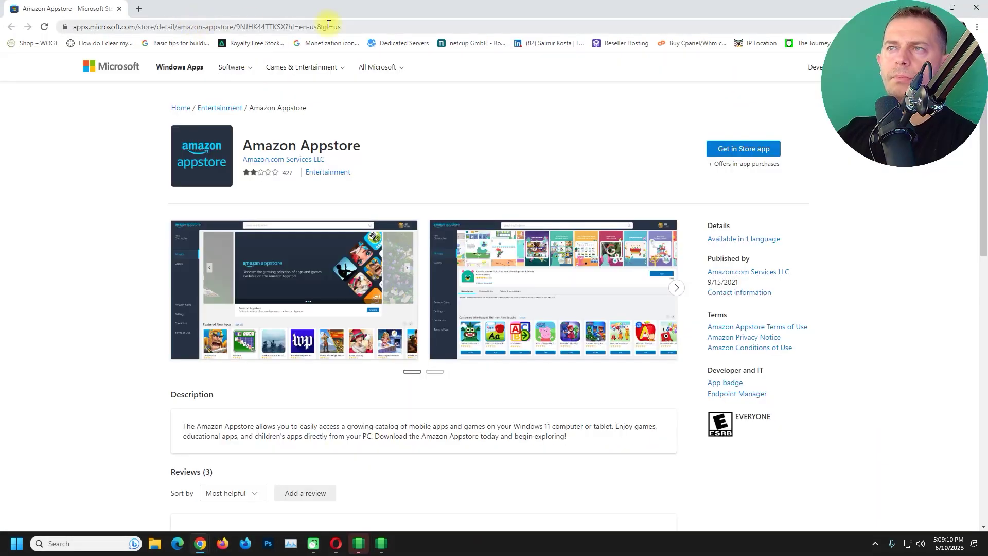
right_click(391, 29)
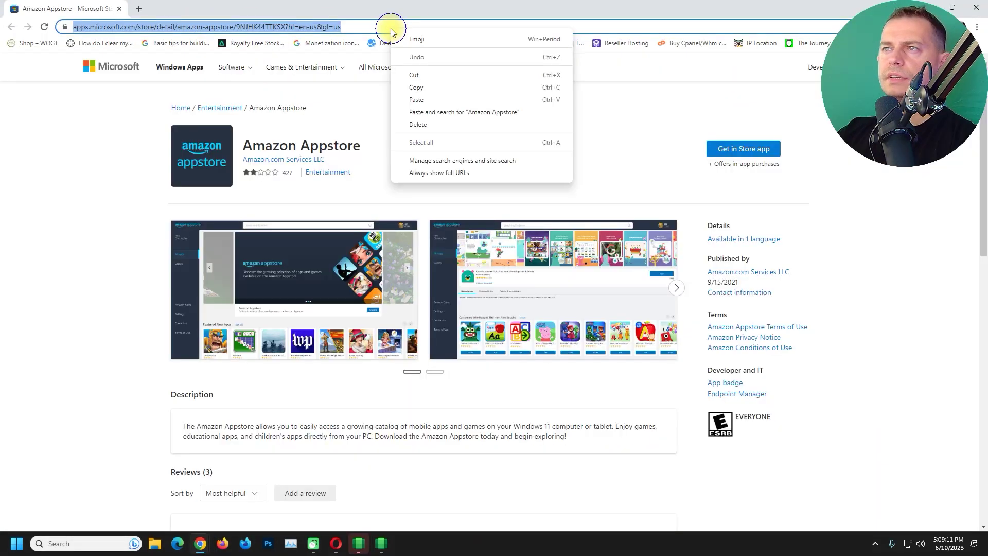
left_click(417, 86)
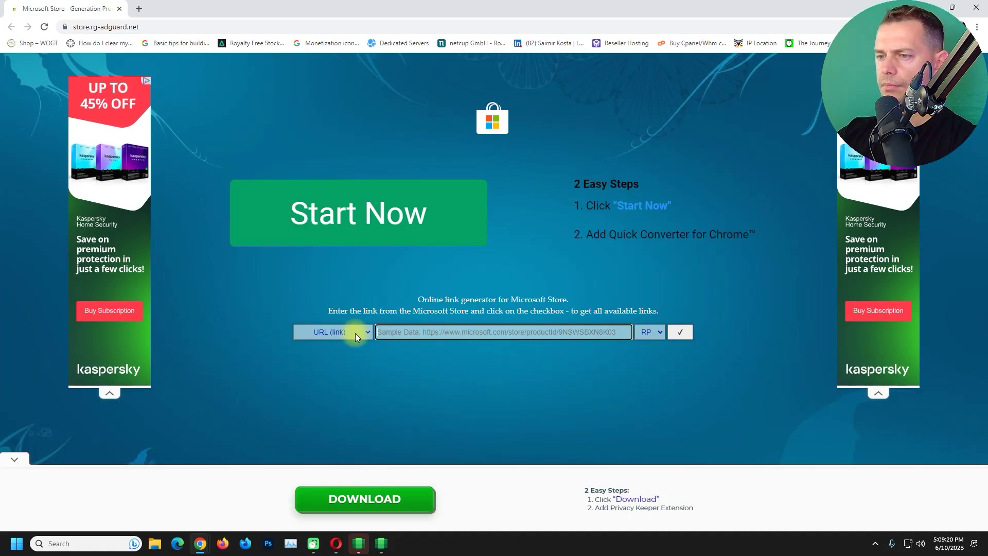
left_click(463, 331)
key("ctrl+v")
left_click(687, 333)
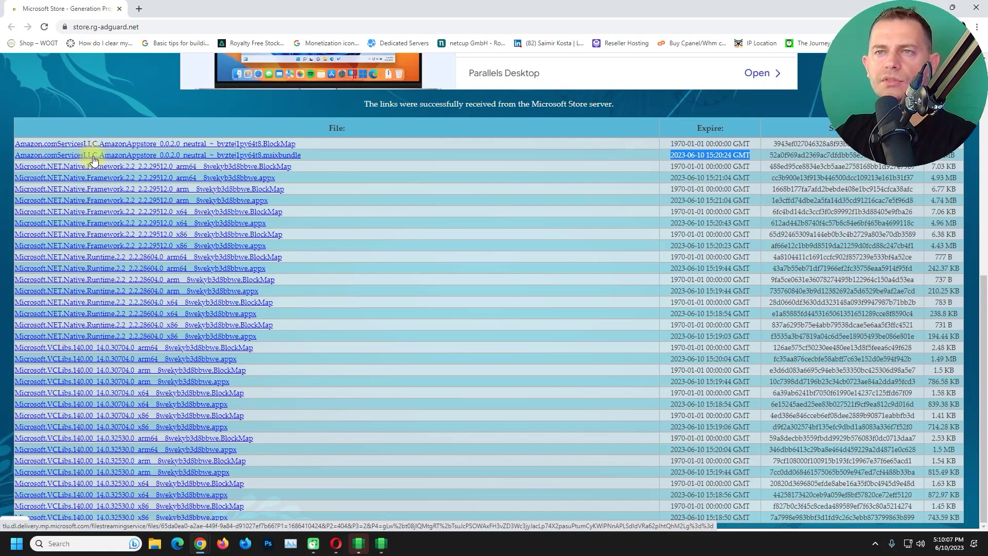
Download the AmazonAppstore msixbundle and select its scale-100 and scale-400 msix files.
left_click(139, 155)
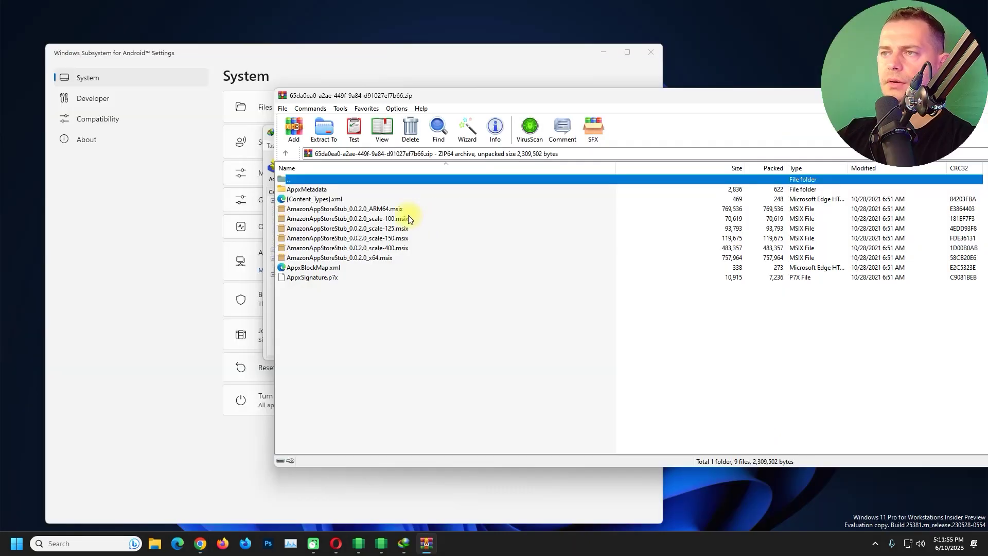
left_click(409, 217)
left_click(342, 249)
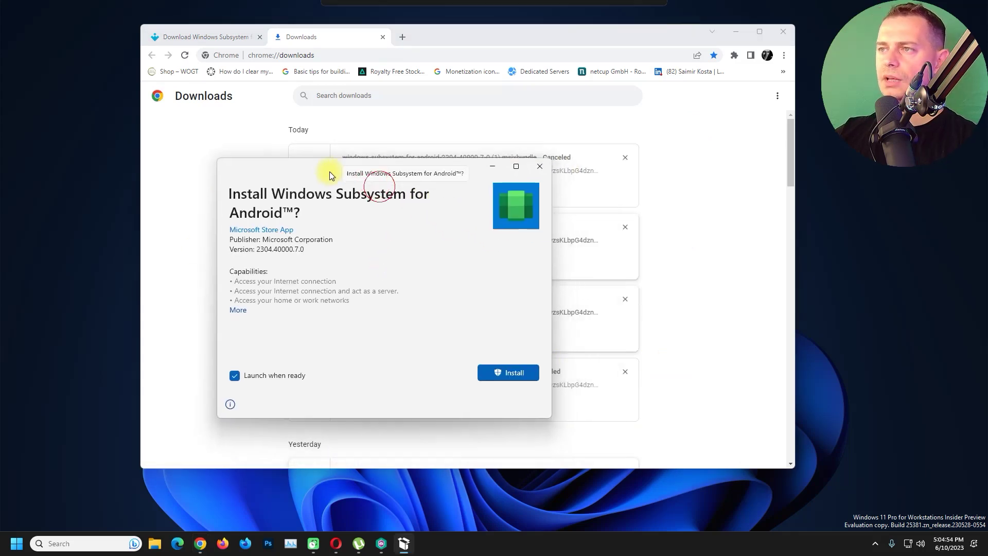
Install Windows Subsystem for Android via App Installer, then launch Microsoft Store from Start.
left_click(736, 32)
left_click_drag(401, 187, 415, 121)
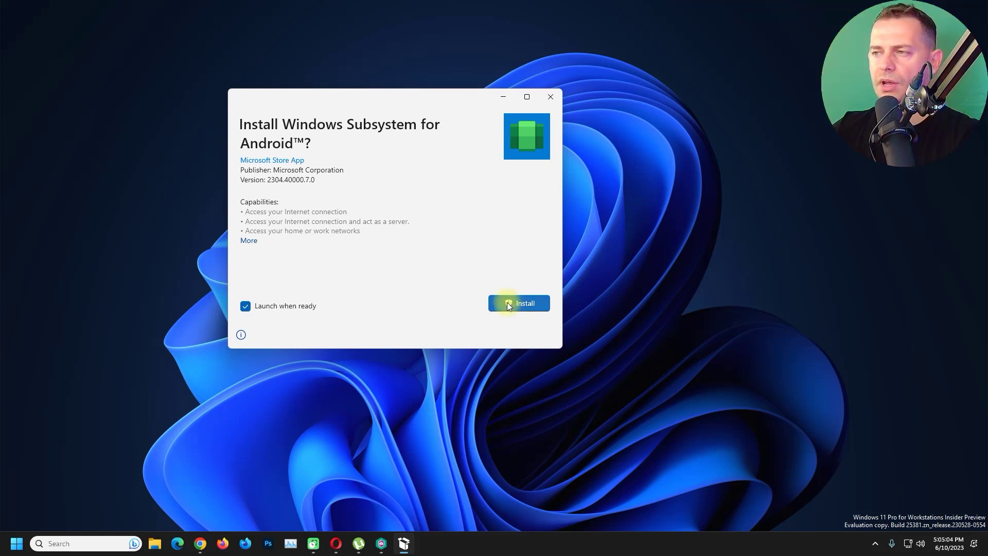
left_click(507, 301)
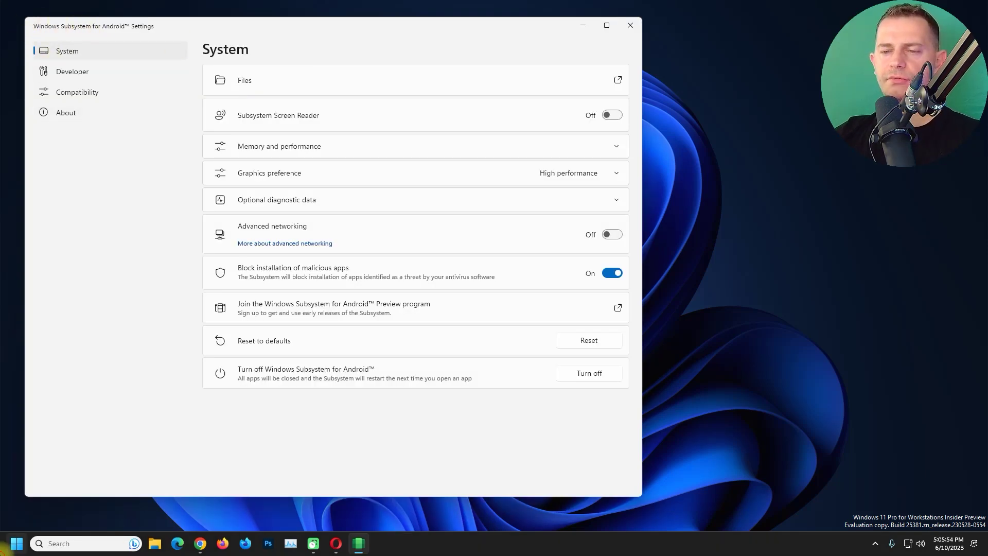
left_click(14, 545)
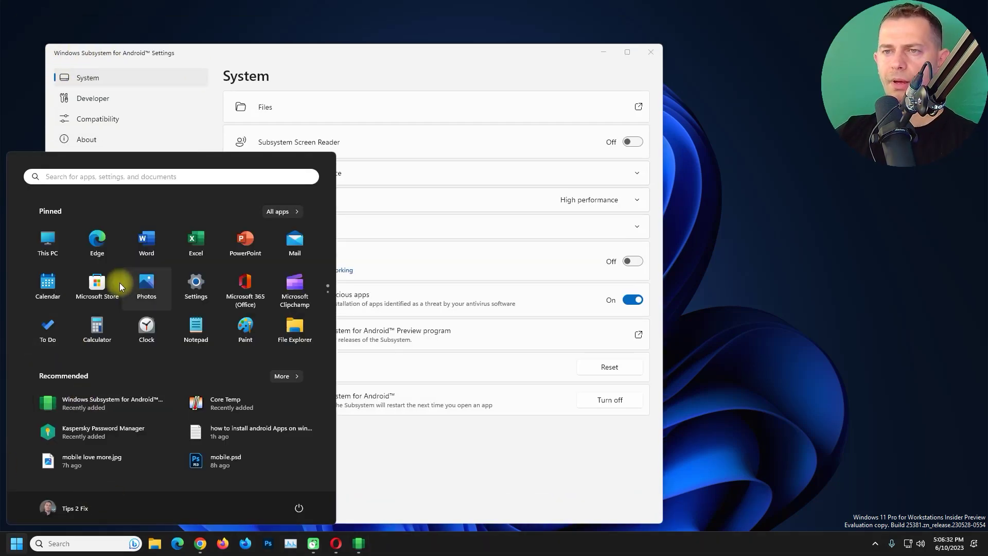
left_click(93, 281)
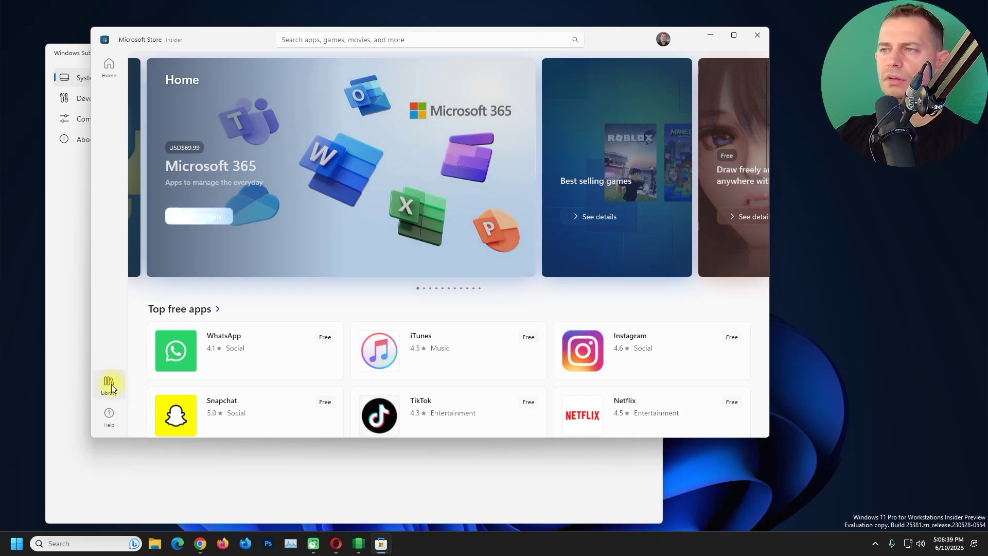
Get updates in the Store Library, then launch Amazon Appstore from it.
left_click(108, 382)
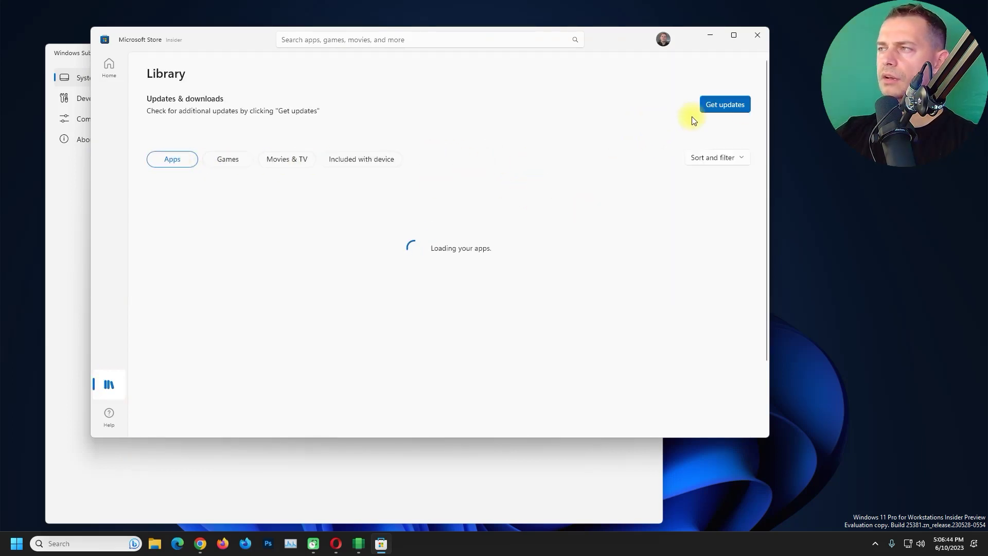
left_click(721, 107)
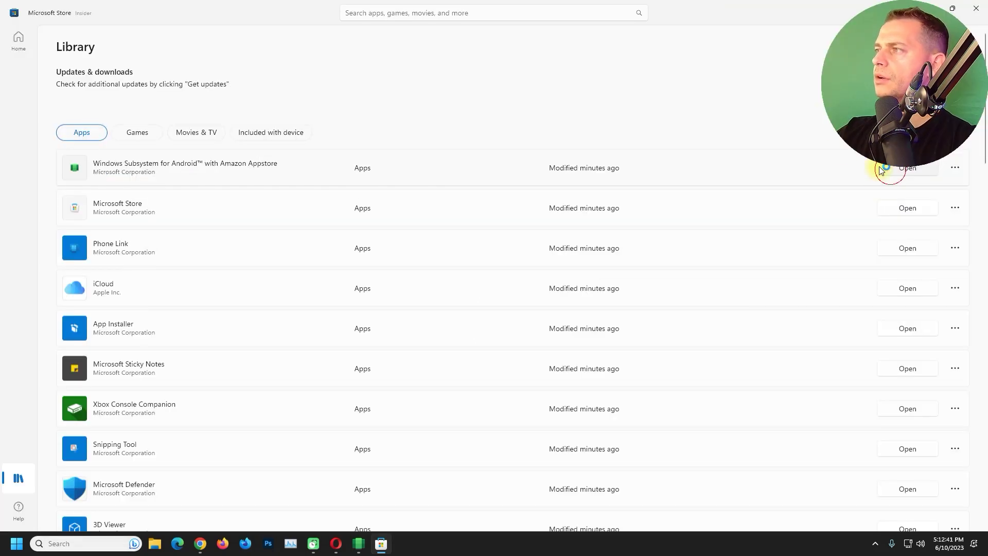
left_click(905, 168)
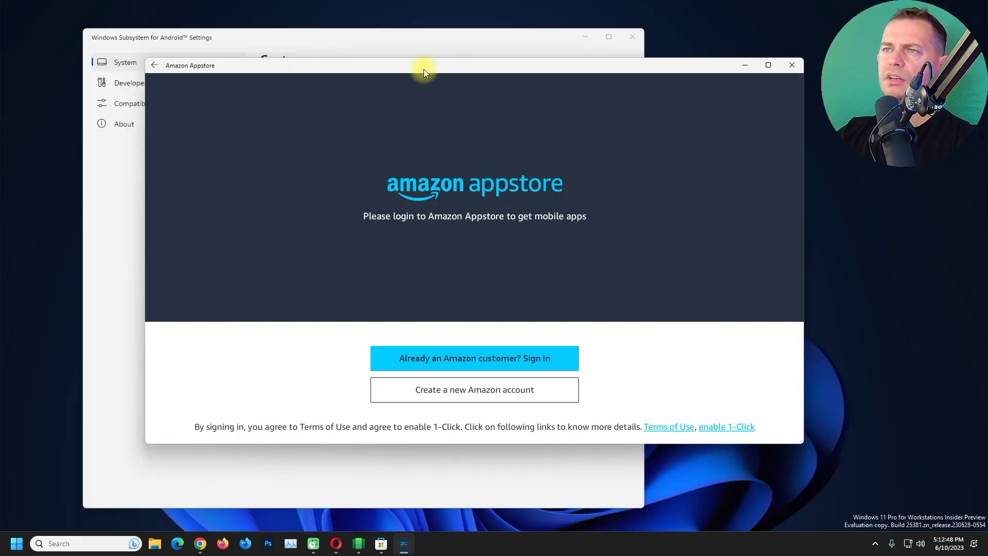
Reposition the Amazon Appstore window and browse Featured New Apps and Editor's Picks, then switch to WSA Settings.
left_click_drag(424, 69, 403, 45)
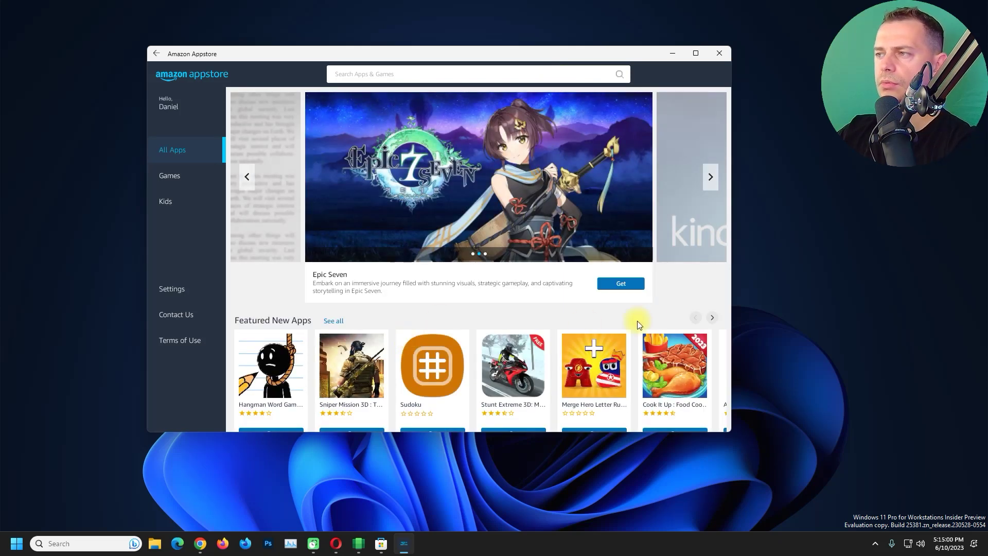
scroll(523, 335, "down", 6)
scroll(522, 335, "up", 2)
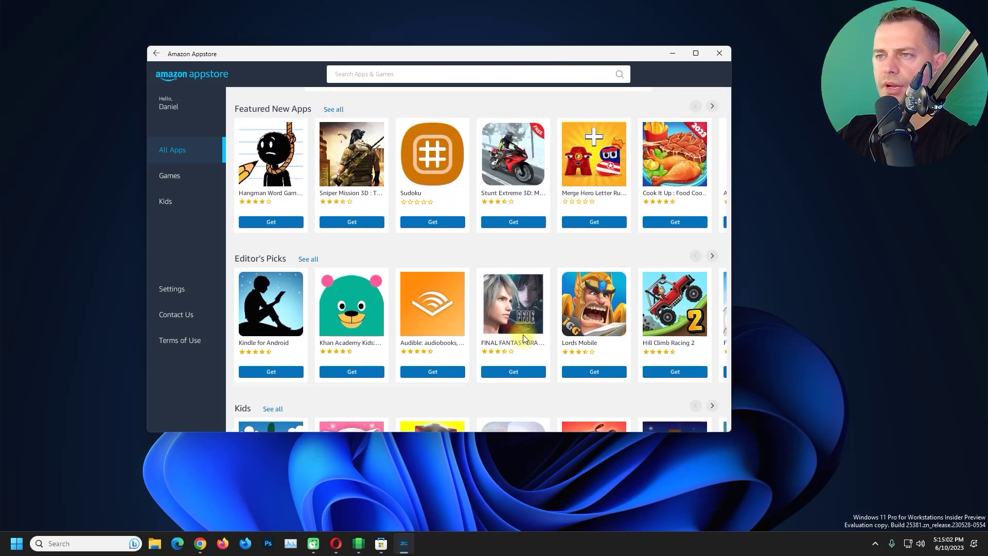
scroll(523, 334, "up", 1)
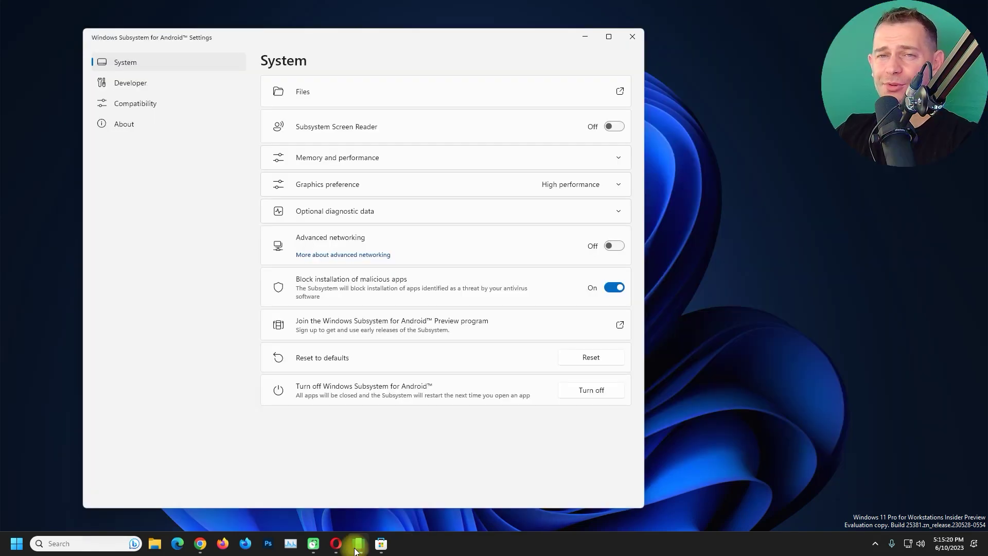
left_click(357, 545)
Turn Developer mode off and back on in Windows Subsystem for Android Settings.
left_click(357, 546)
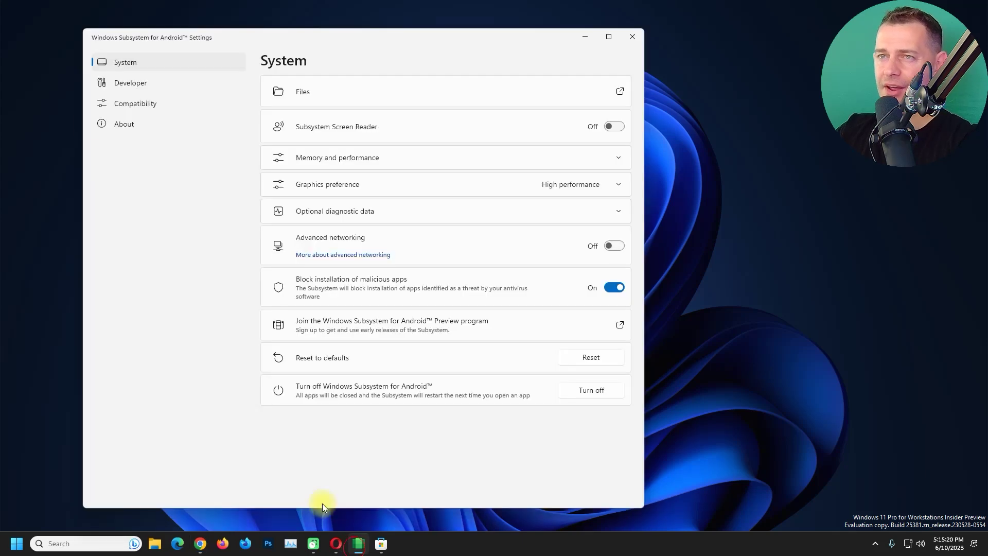
left_click(130, 81)
left_click(582, 100)
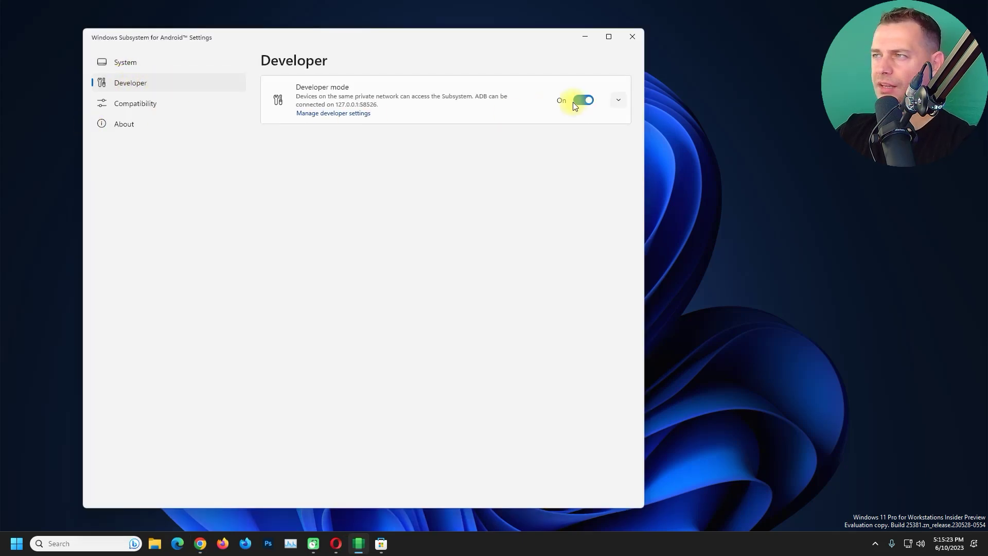
left_click(583, 100)
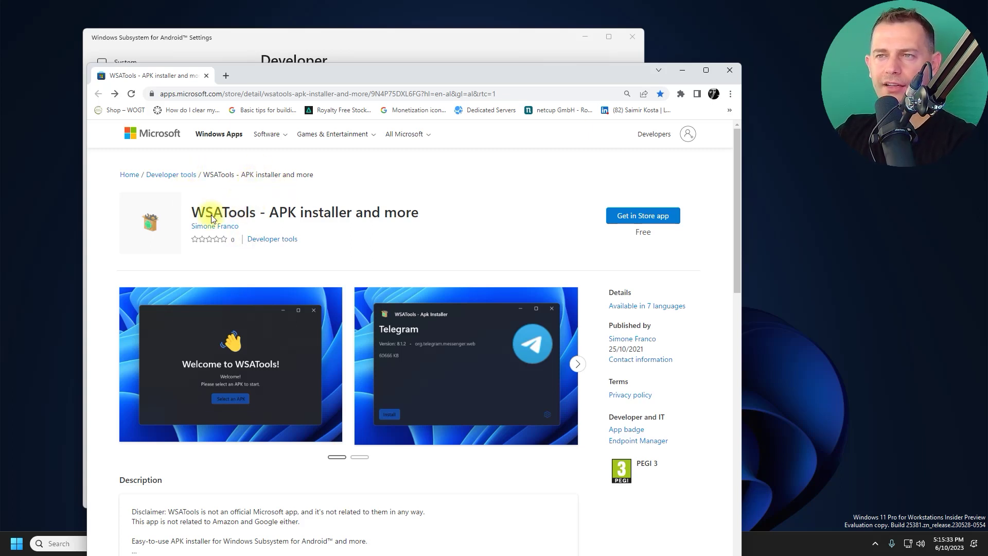
Get WSATools through the Microsoft Store app and install it.
left_click(618, 221)
left_click(466, 183)
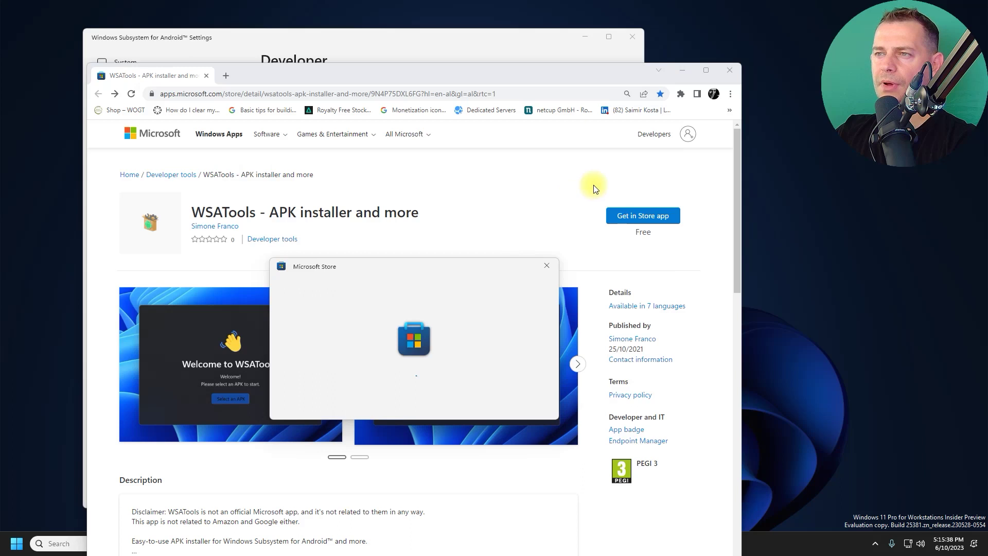
left_click(678, 70)
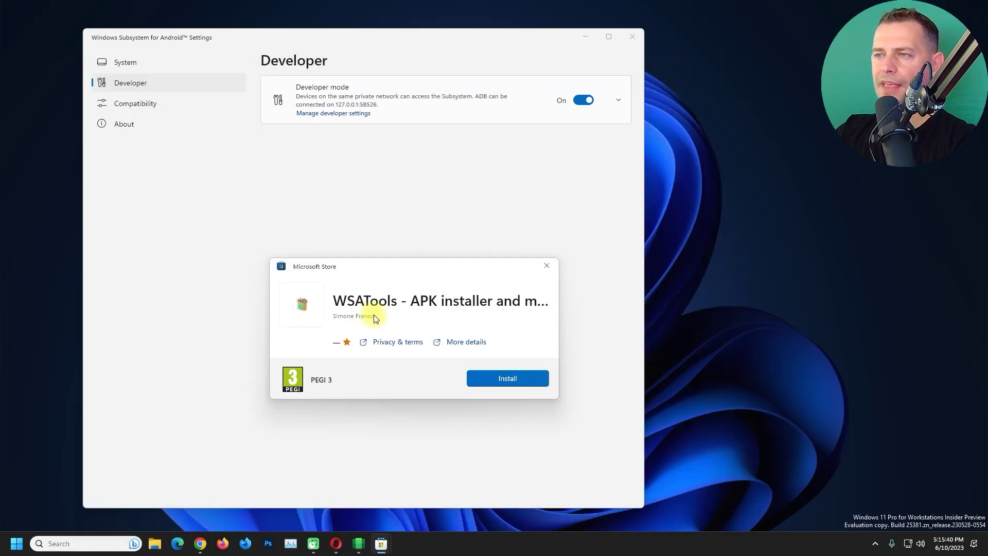
left_click(502, 380)
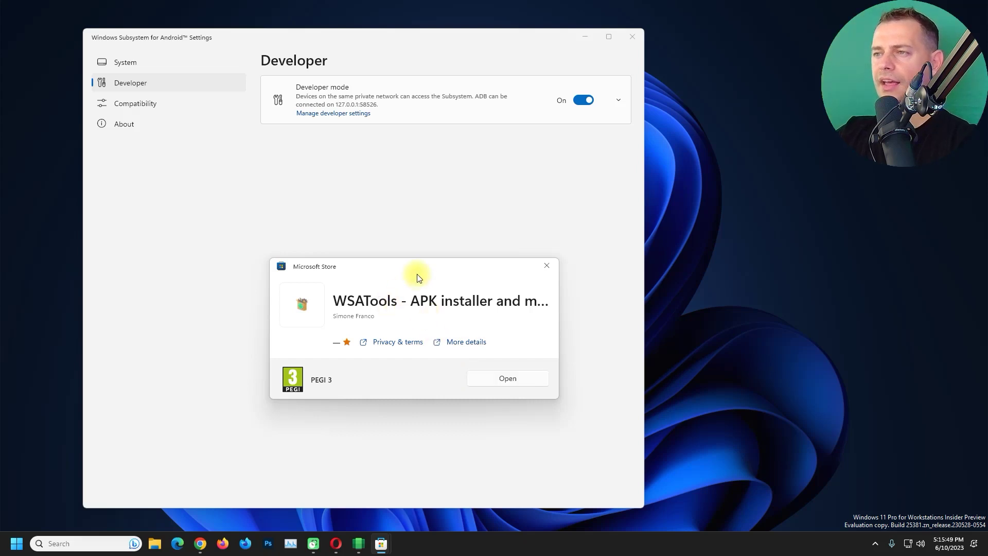
left_click_drag(417, 274, 345, 215)
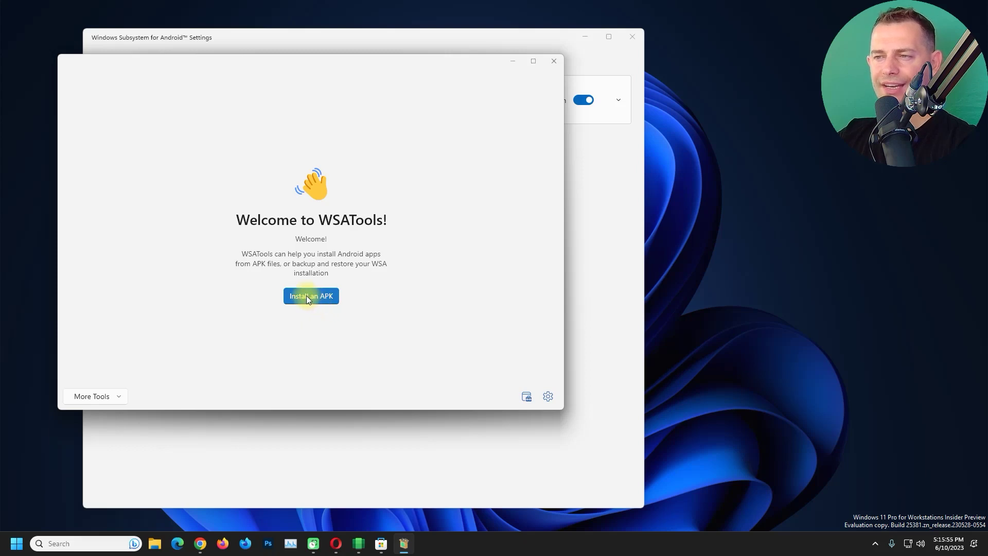
Start an APK install in WSATools, download the missing ADB tool and pick its install folder.
left_click(307, 298)
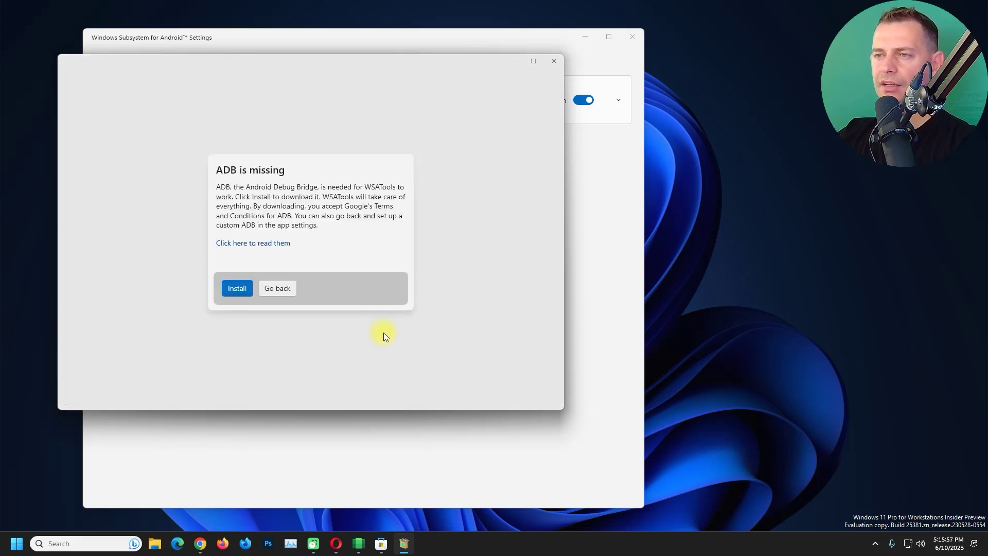
left_click(232, 289)
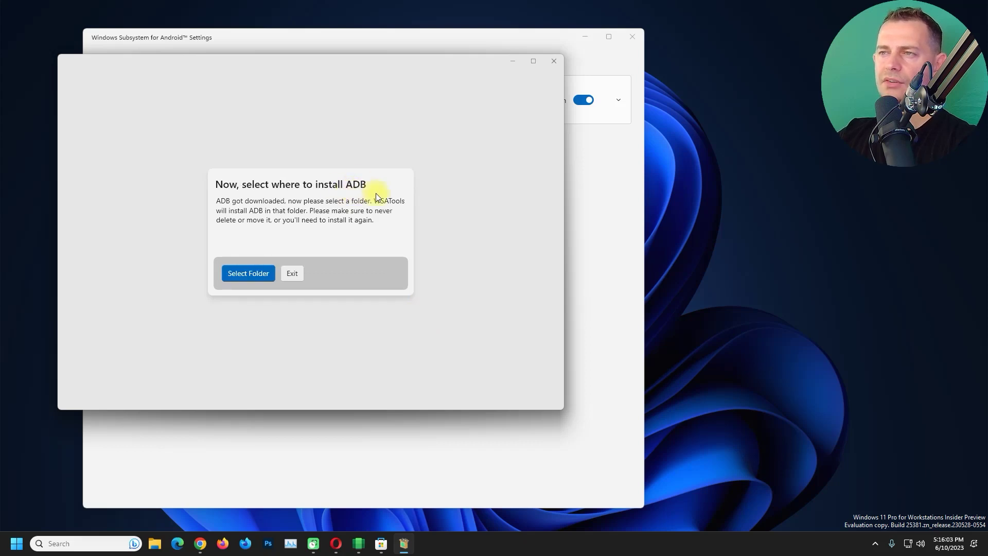
left_click(242, 273)
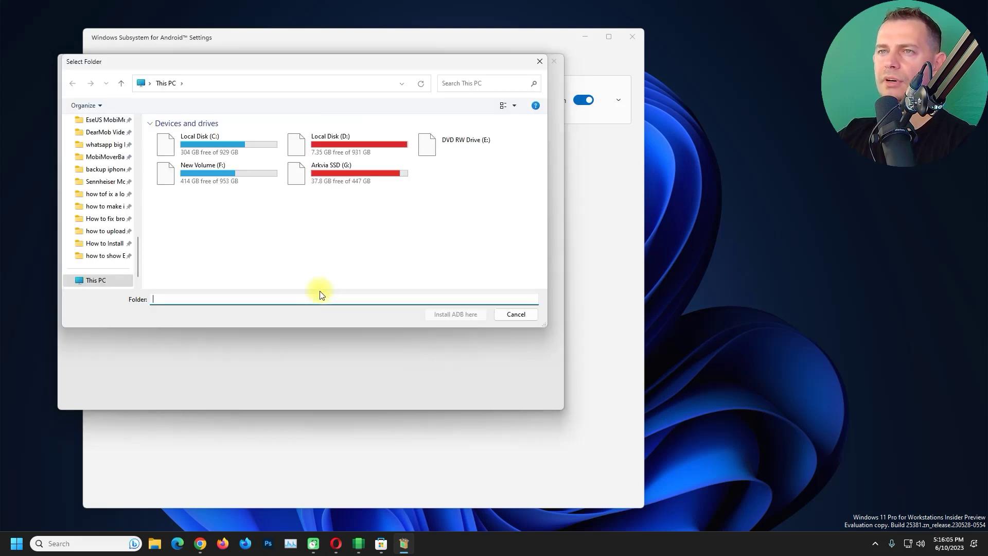
Create a new folder named 'APK INSTALLER' on drive C for ADB.
right_click(415, 212)
mouse_move(448, 350)
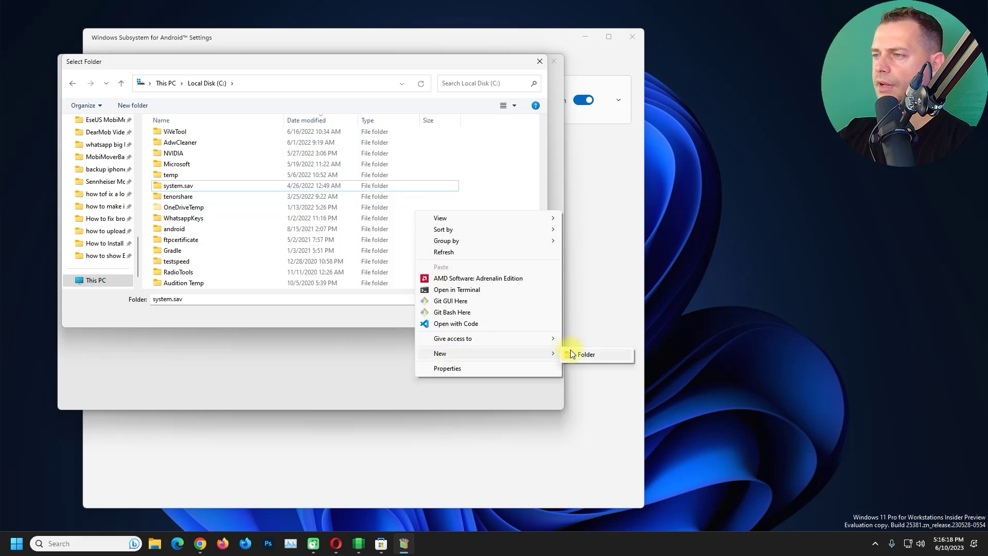
left_click(578, 350)
type("APK INS")
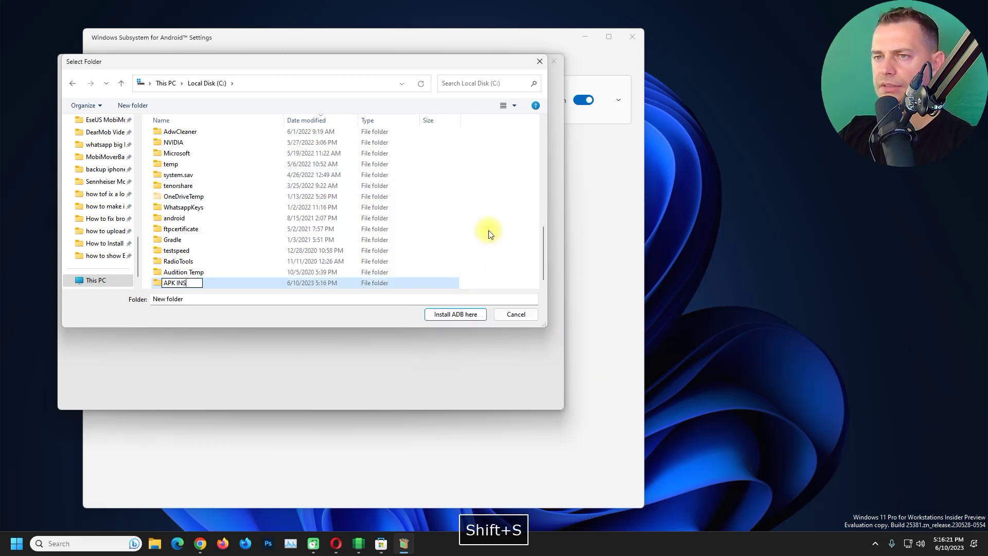
type("TALLER")
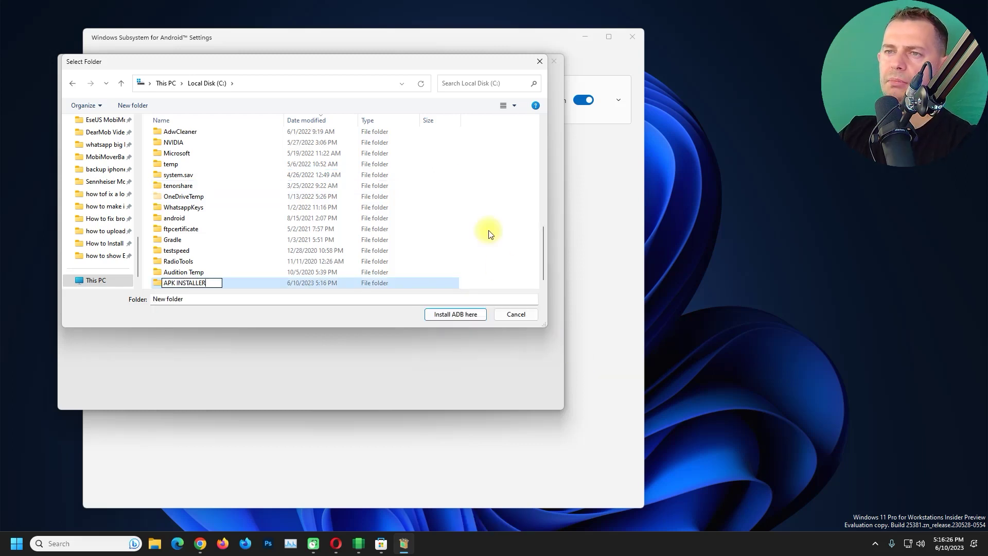
key("Return")
key("Return")
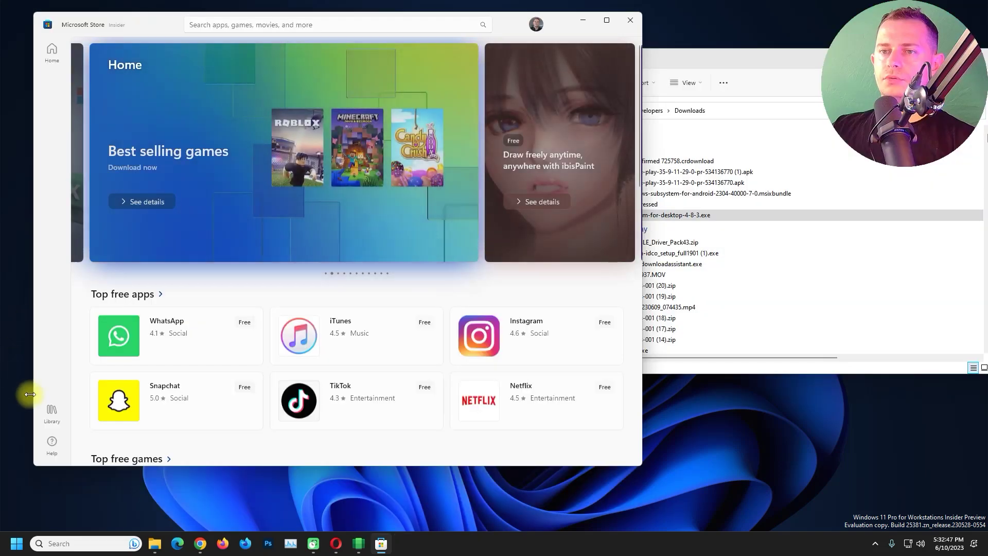
Launch WSATools from the Microsoft Store Library and begin installing an APK.
left_click(41, 409)
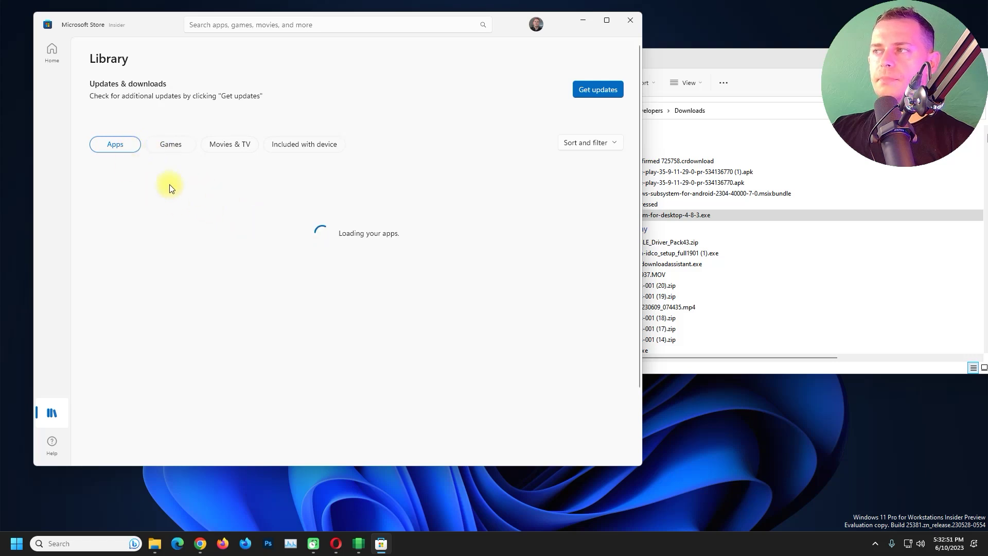
left_click(563, 181)
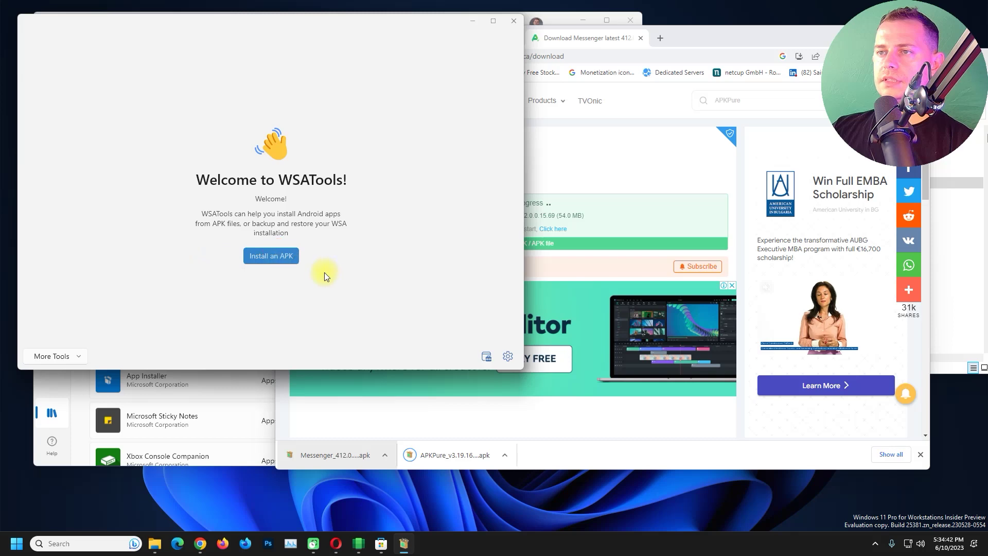
left_click(271, 254)
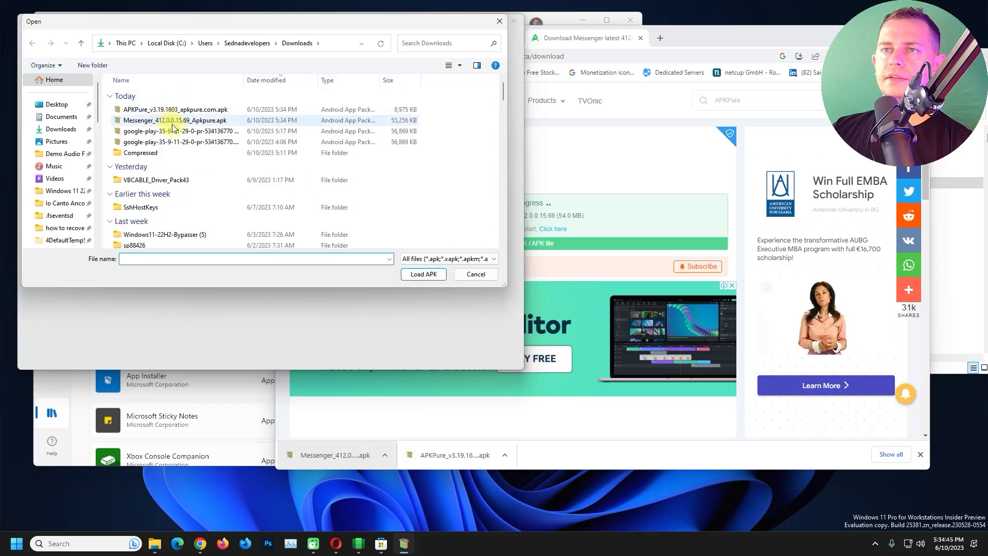
Load Messenger_412.0.0.15.69_Apkpure.apk and install it anyway despite the unreadable app info.
left_click(180, 120)
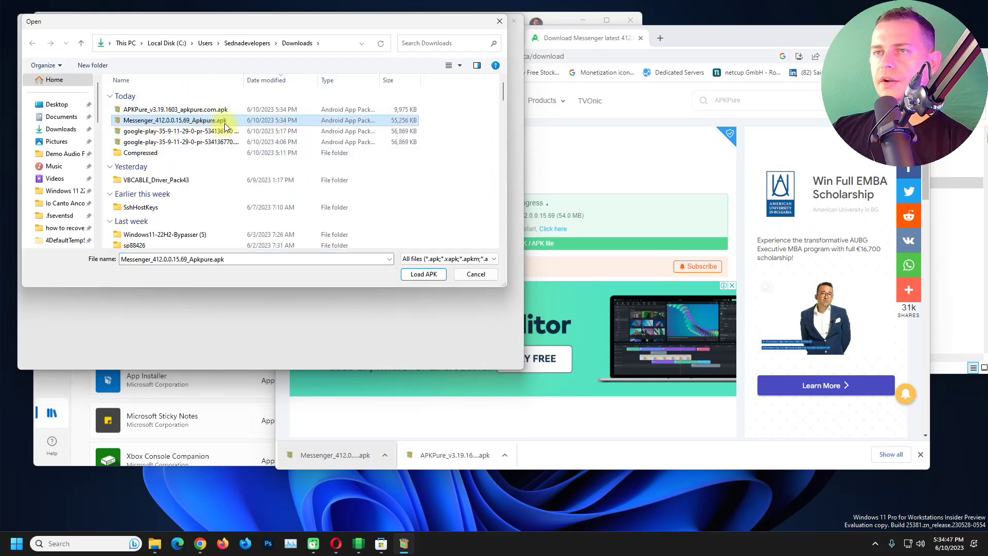
left_click(430, 275)
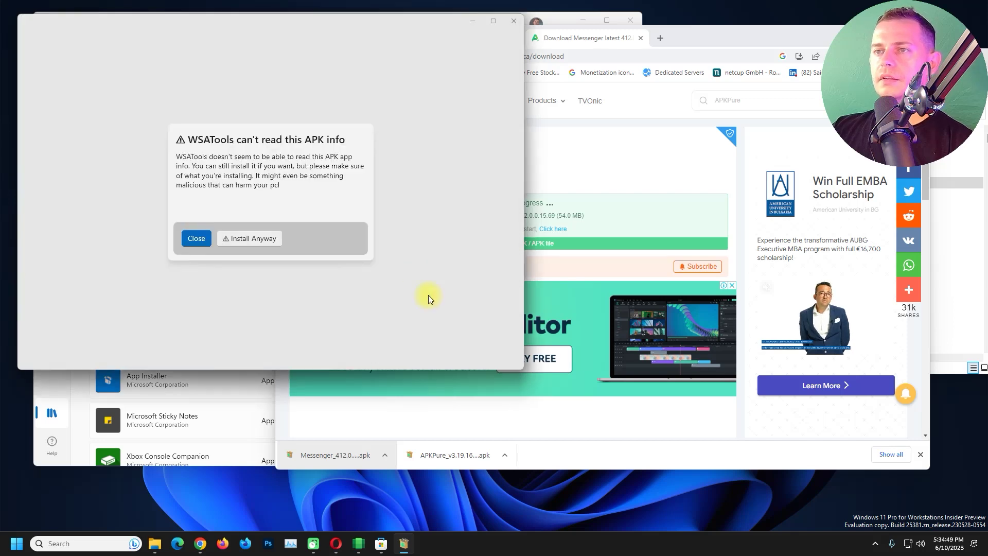
left_click(250, 239)
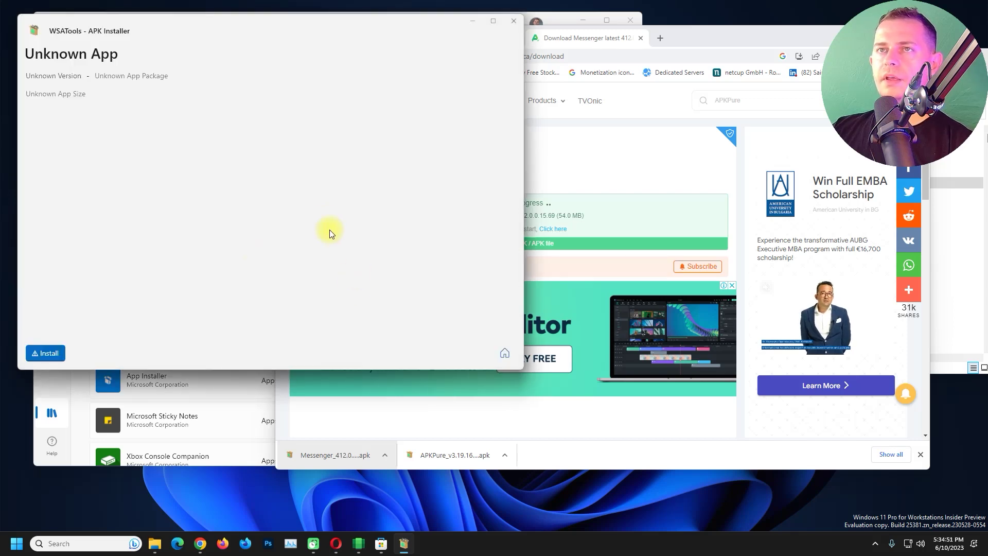
left_click(52, 352)
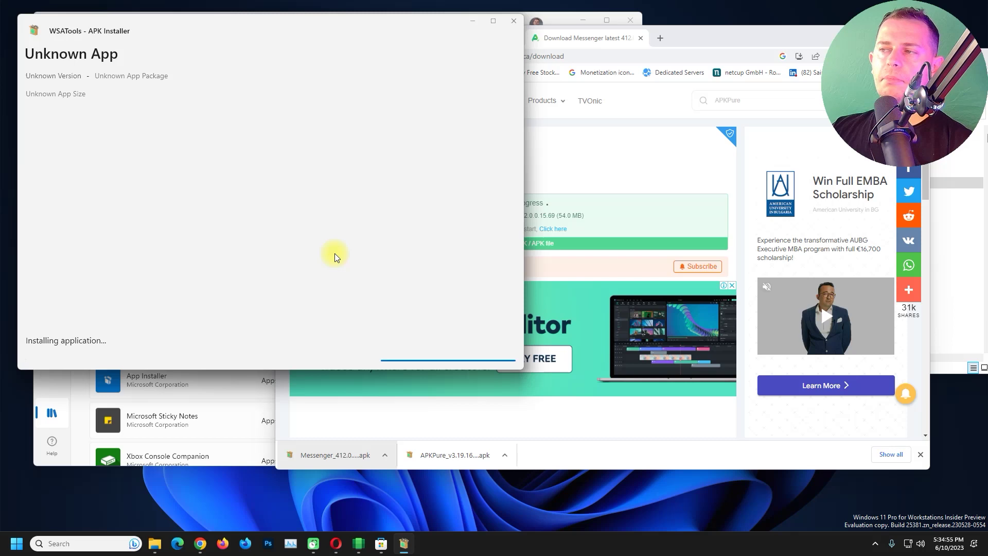
left_click(633, 153)
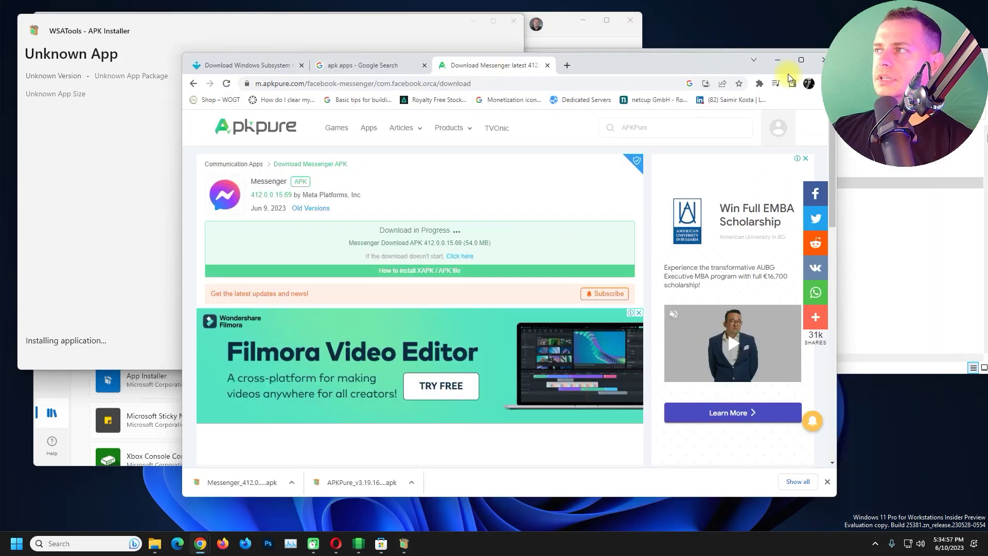
Launch Messenger from Start's Recommended list, confirm its log-in screen, and close it.
left_click(777, 60)
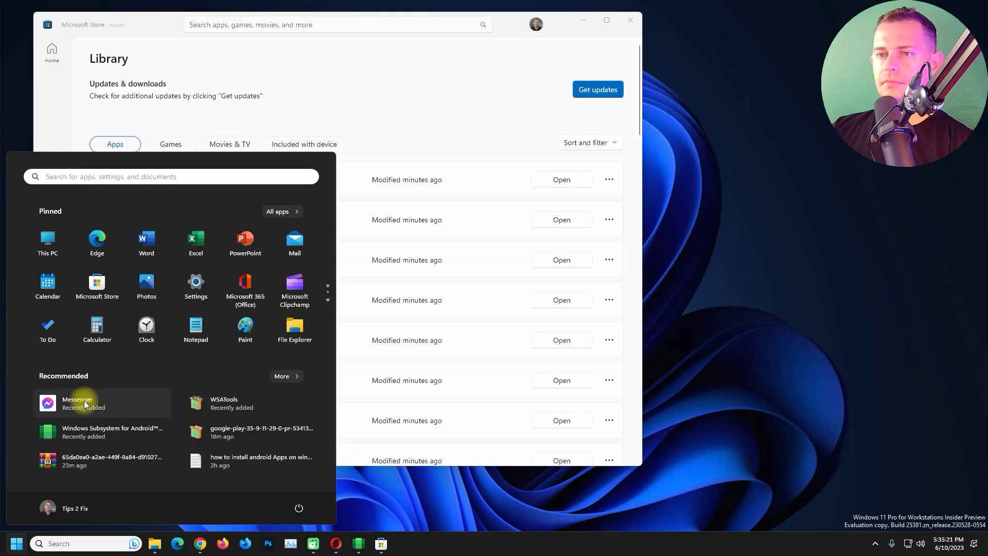
left_click(69, 403)
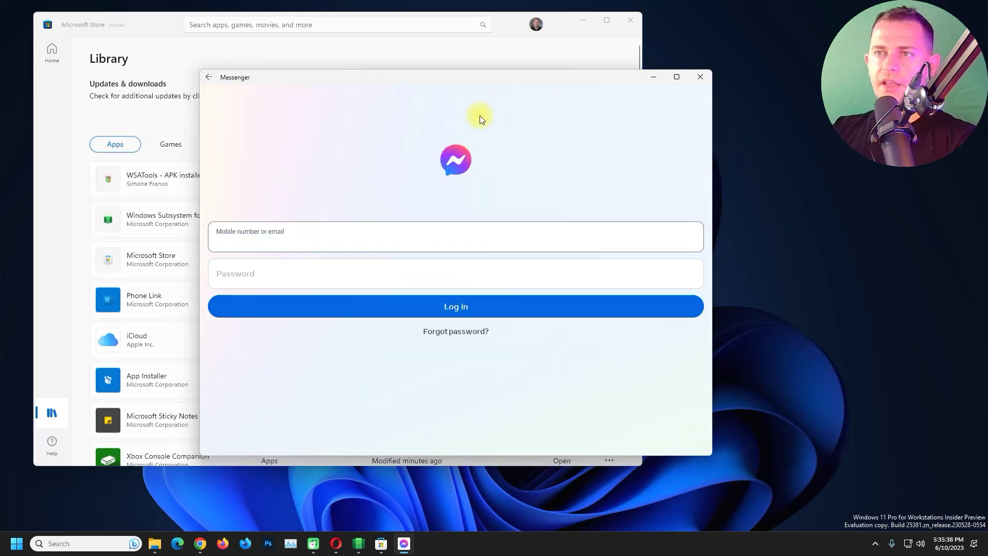
left_click(700, 78)
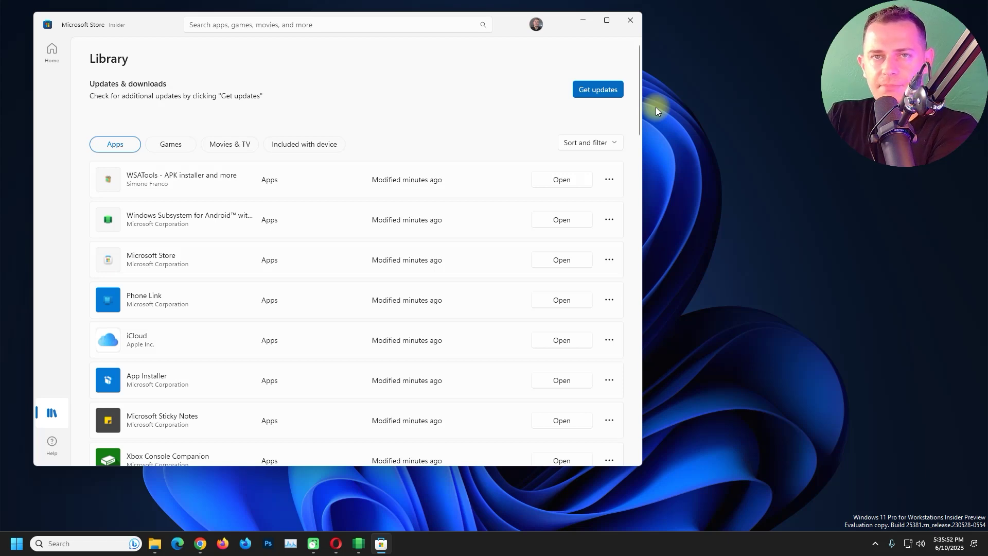